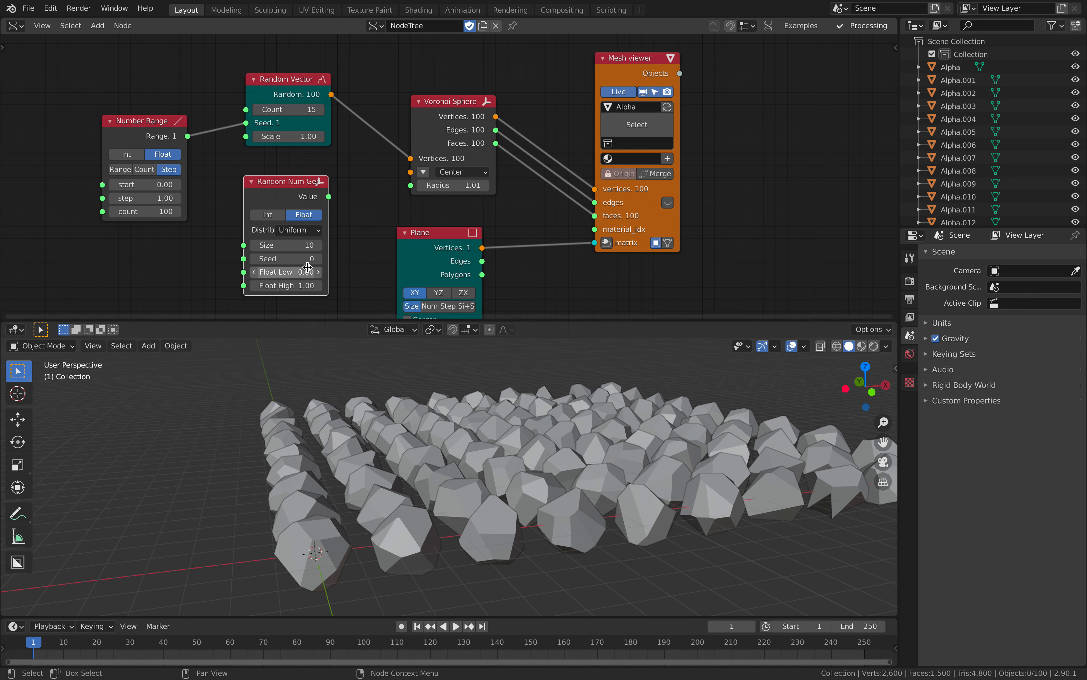
# Step: Connect the Random Num Gen value to the Voronoi Sphere's Radius, with size 100, seed 174 and float low 0.40
pyautogui.moveTo(296, 258); pyautogui.dragTo(314, 271)
pyautogui.moveTo(329, 196); pyautogui.dragTo(411, 186)
pyautogui.moveTo(291, 259); pyautogui.dragTo(327, 259)
pyautogui.moveTo(288, 181); pyautogui.dragTo(216, 218)
# Step: Insert a List Split node between the Random Num Gen node and the Voronoi Sphere's Radius input
pyautogui.hotkey('alt', 'space')
pyautogui.write('split')
pyautogui.press('Return')
pyautogui.click(308, 179)
pyautogui.moveTo(525, 419); pyautogui.dragTo(454, 438, button='middle')
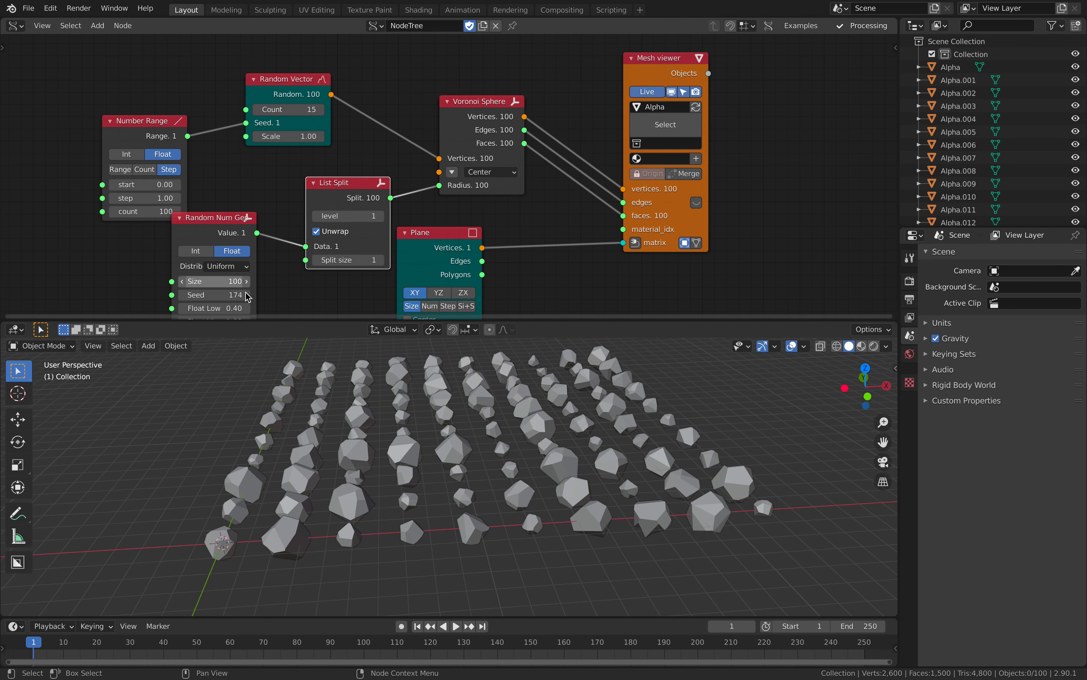
# Step: Collapse the List Split node and rearrange it and the Random Num Gen node neatly in the tree
pyautogui.click(313, 183)
pyautogui.moveTo(339, 186); pyautogui.dragTo(357, 180)
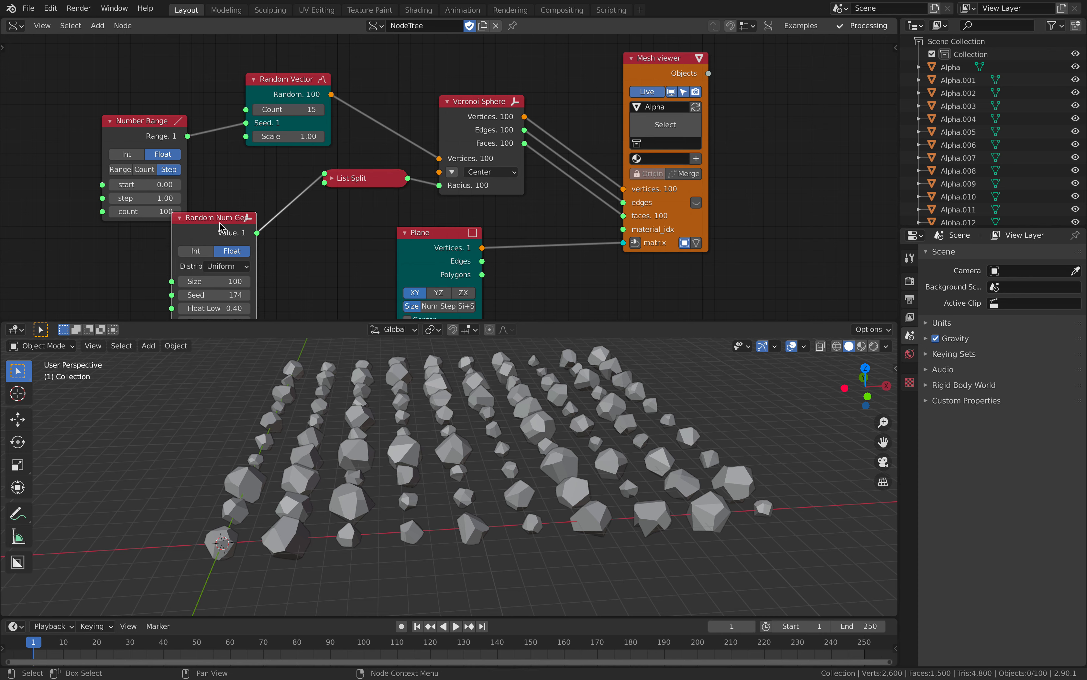
pyautogui.moveTo(230, 218); pyautogui.dragTo(271, 198)
pyautogui.moveTo(338, 168); pyautogui.dragTo(338, 170, button='middle')
# Step: Save the file to the Desktop as voronoi_sphere_001.blend
pyautogui.press('super+s')
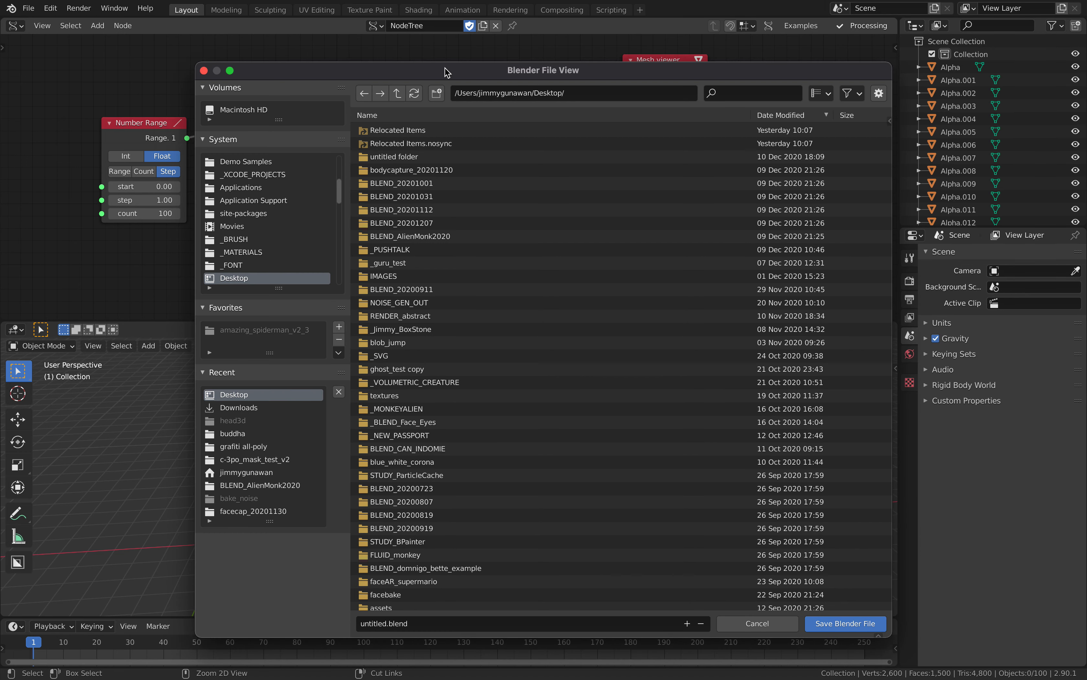
pyautogui.click(378, 624)
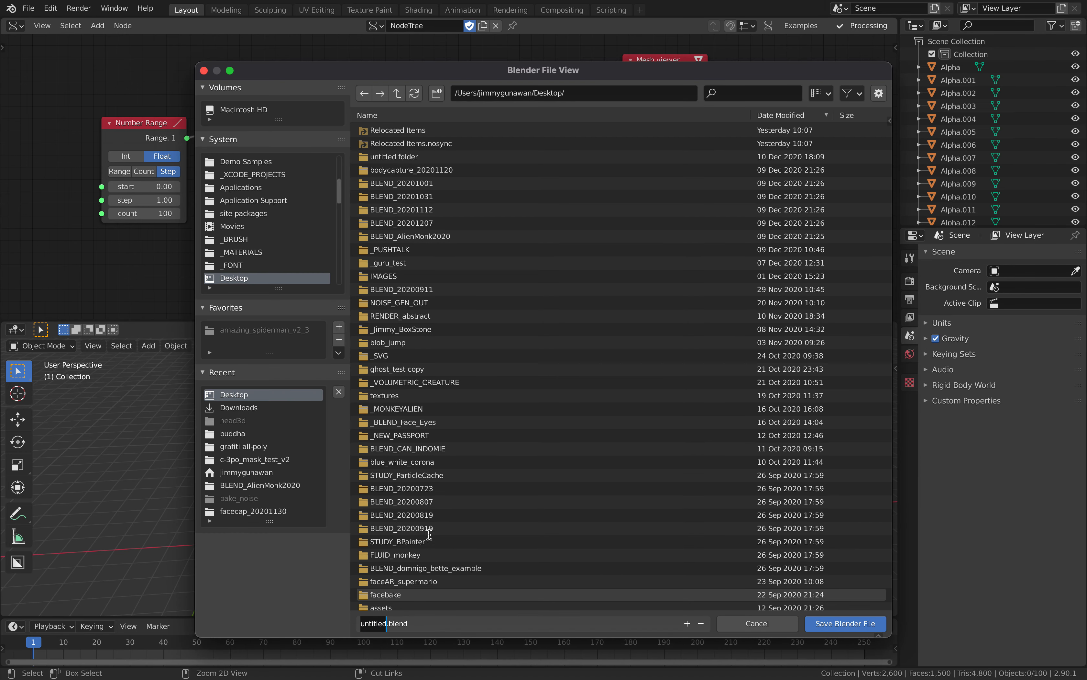
pyautogui.write('voronoi_sphere_001')
pyautogui.press('Return')
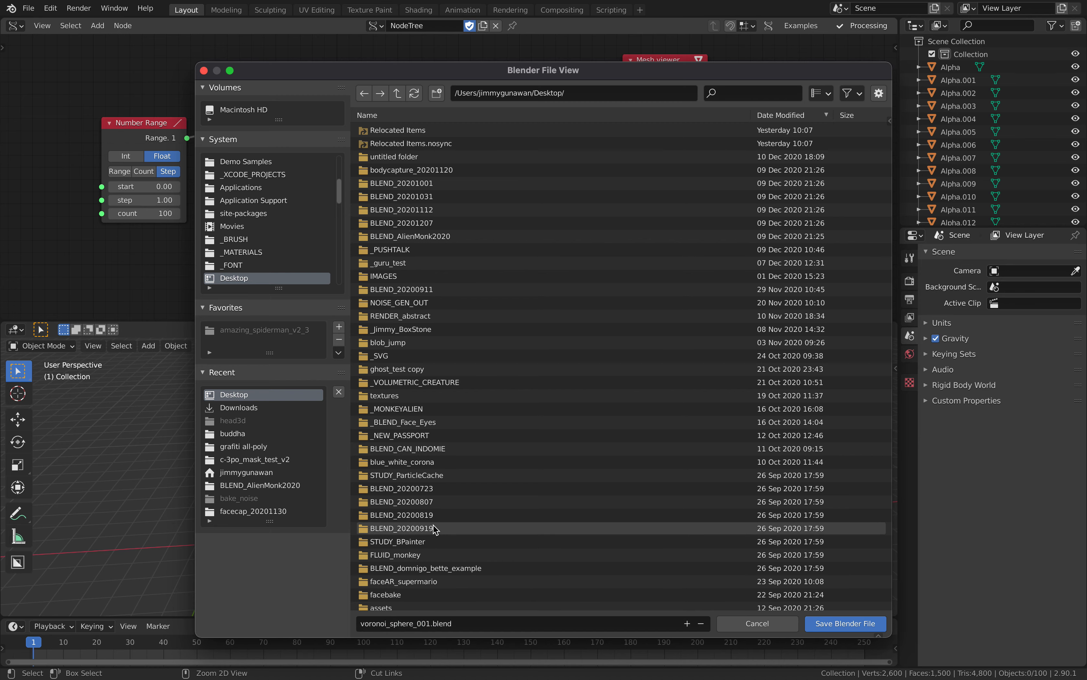
pyautogui.click(820, 624)
# Step: Start a new General file
pyautogui.click(28, 8)
pyautogui.moveTo(45, 22)
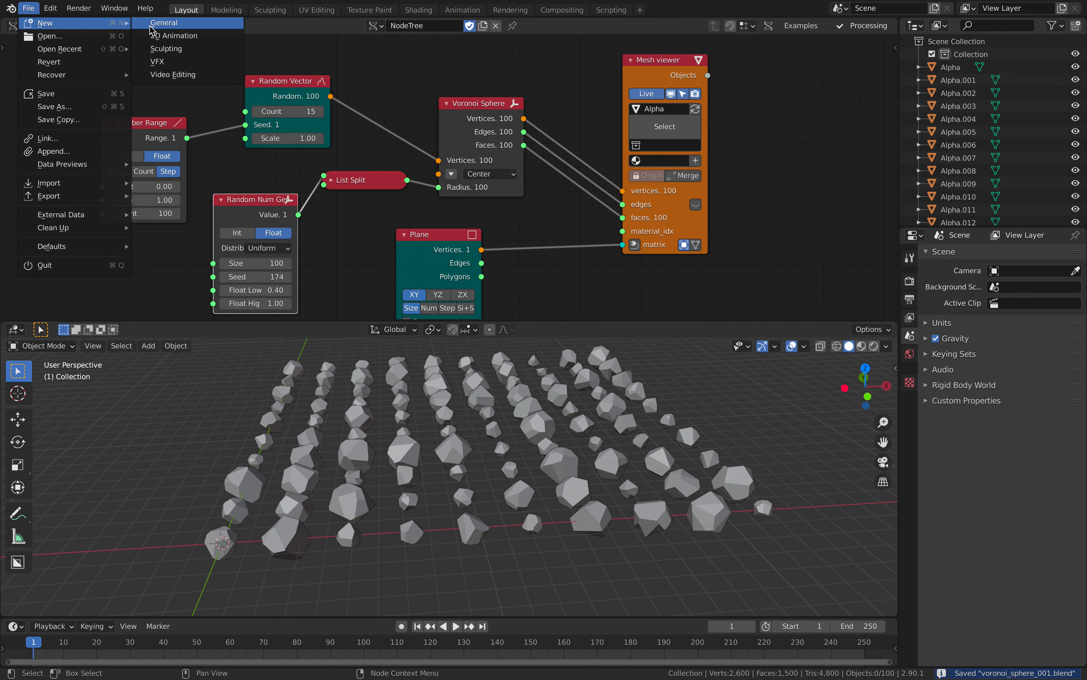
pyautogui.press('Return')
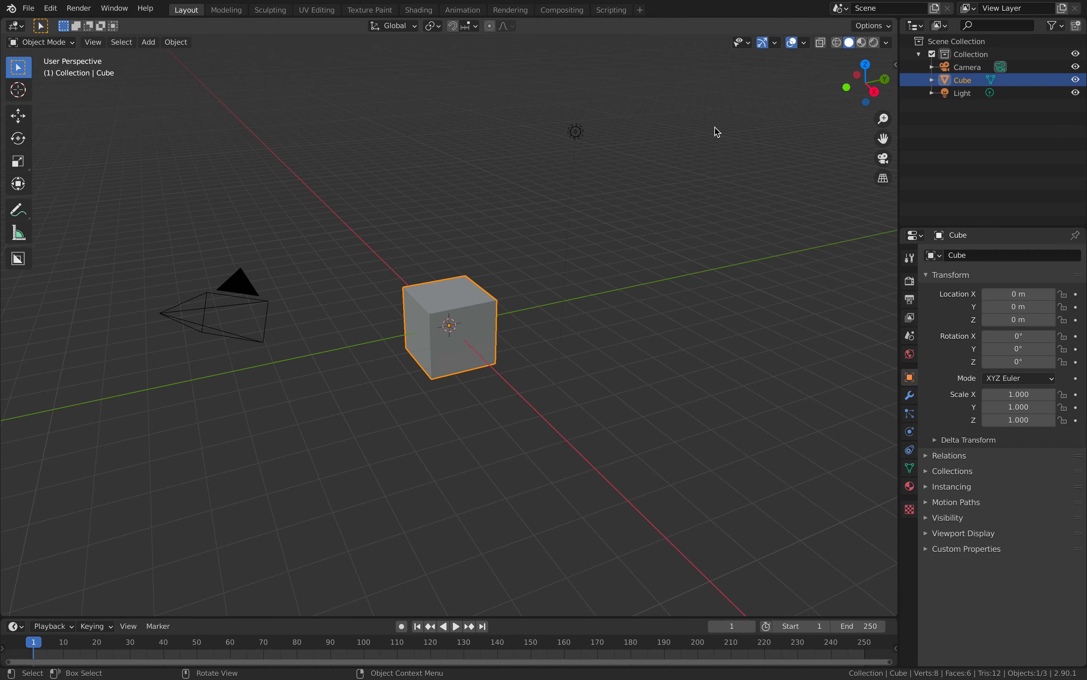
# Step: Split the 3D viewport into two stacked areas and delete all default objects from the scene
pyautogui.click(852, 277)
pyautogui.press('a')
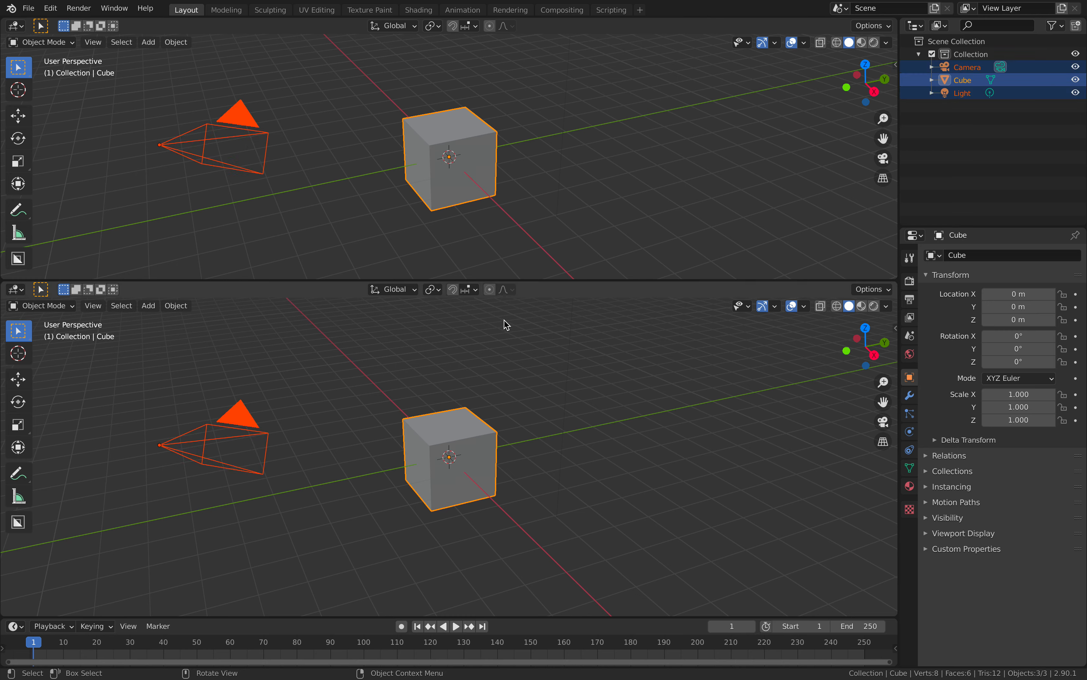
pyautogui.press('Delete')
# Step: Switch the upper area to the Sverchok Nodes editor, create a new node tree and hide the sidebar
pyautogui.click(16, 25)
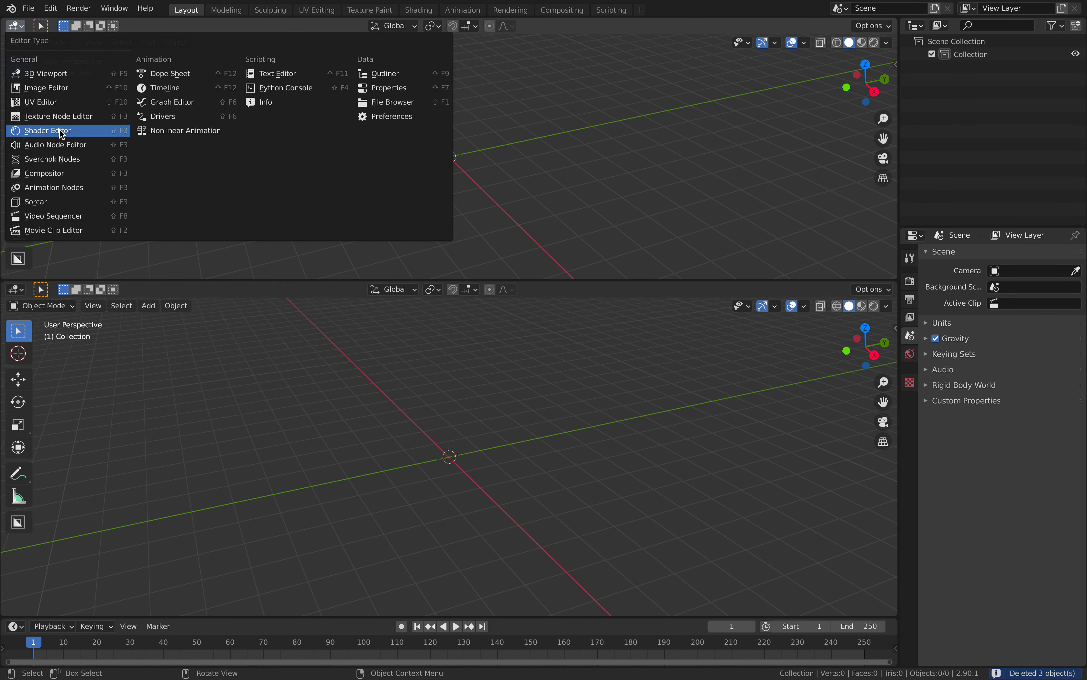
pyautogui.click(83, 160)
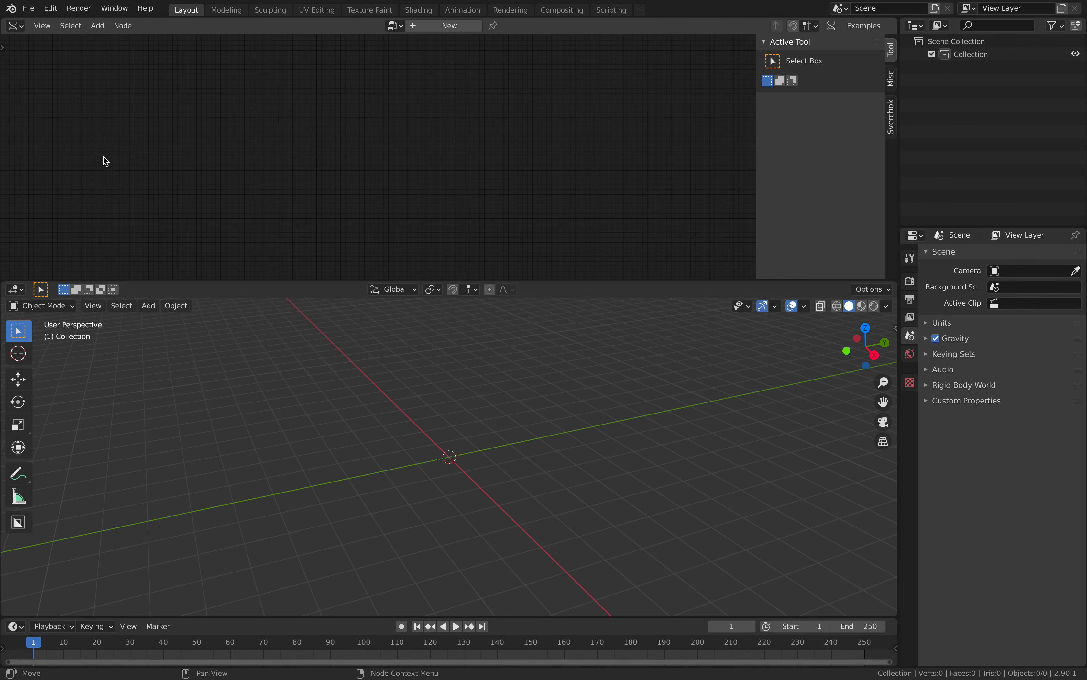
pyautogui.click(434, 27)
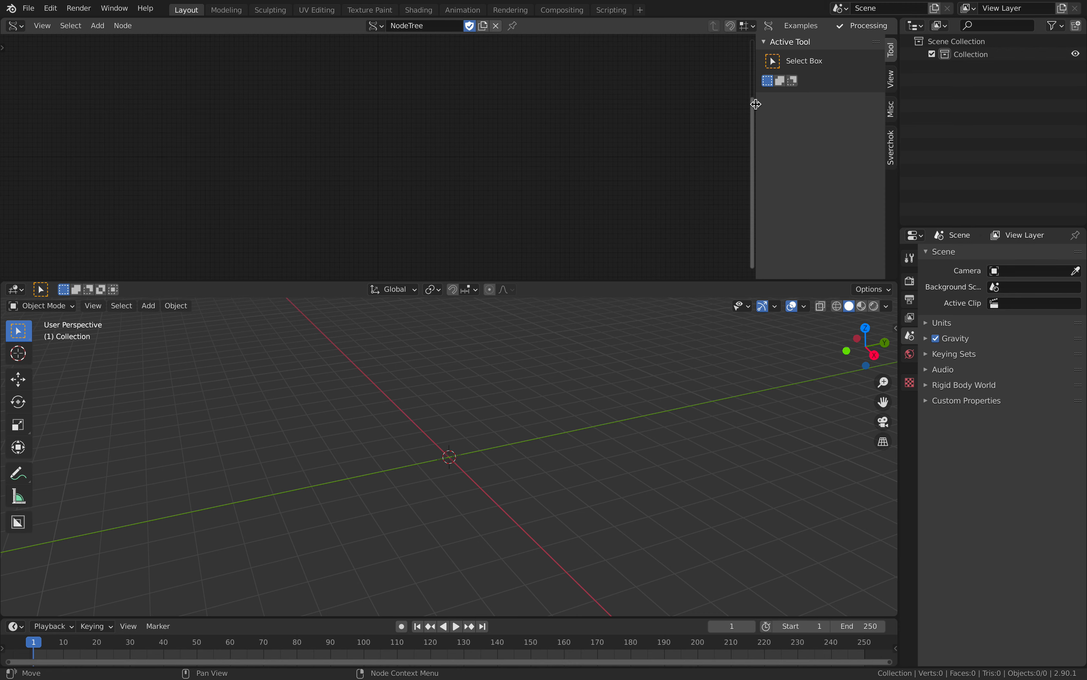
pyautogui.moveTo(756, 104); pyautogui.dragTo(838, 144)
# Step: Add a Voronoi 3D node to the tree and enlarge the node editor area
pyautogui.hotkey('shift', 'a')
pyautogui.click(411, 141)
pyautogui.write('voro')
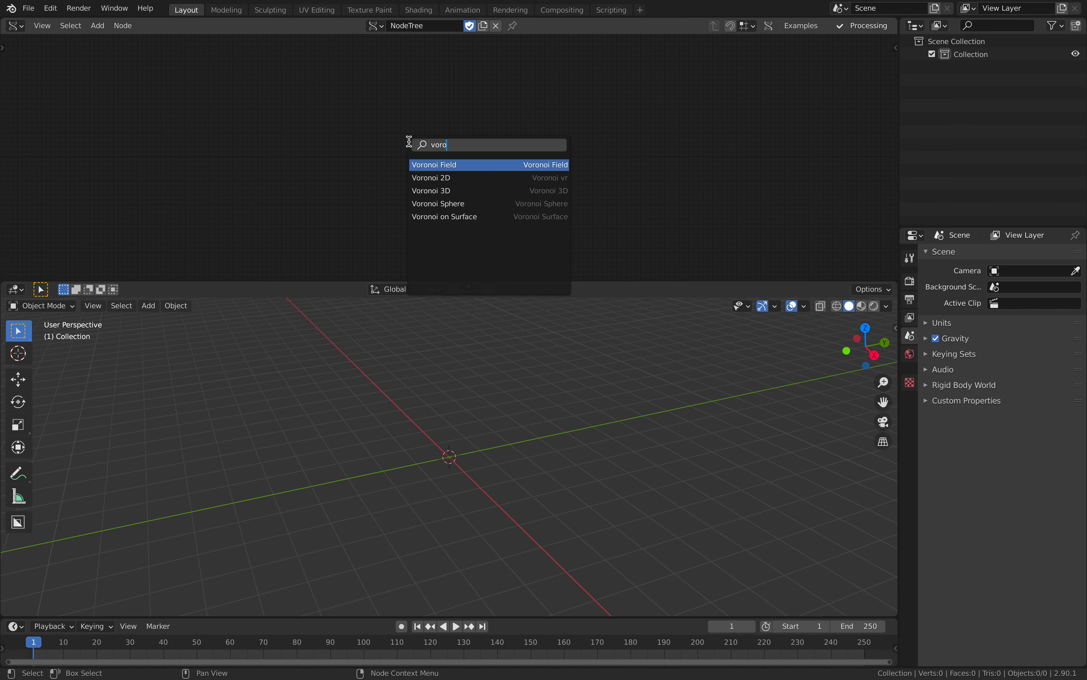
pyautogui.press('Down')
pyautogui.press('Down')
pyautogui.press('Return')
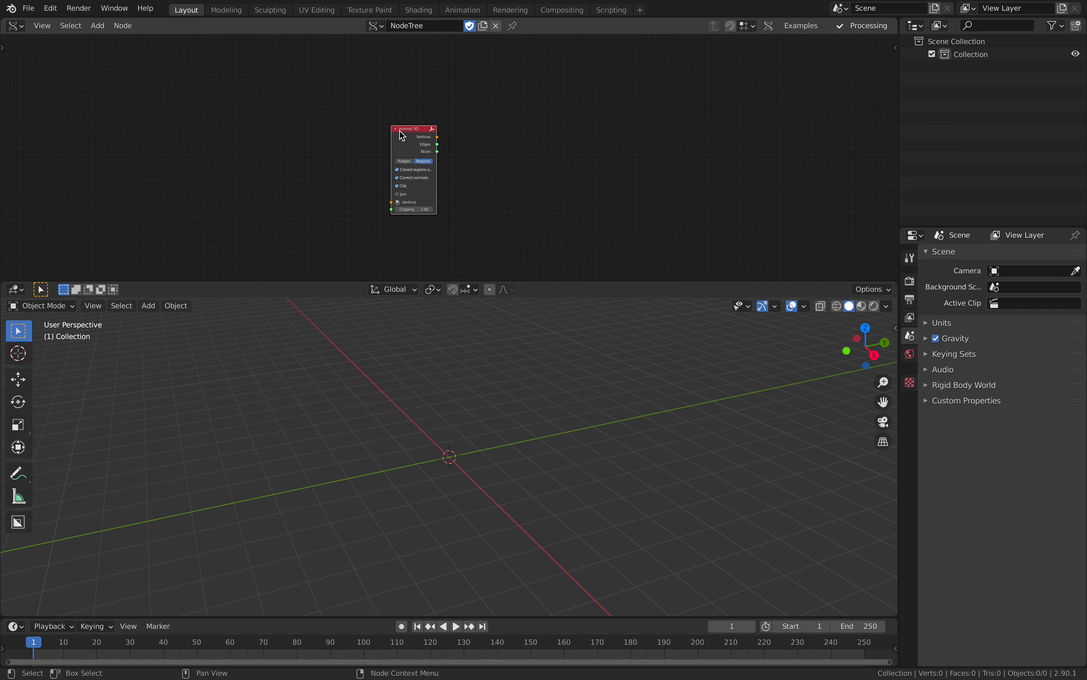
pyautogui.click(373, 127)
pyautogui.scroll(1, 500, 260)
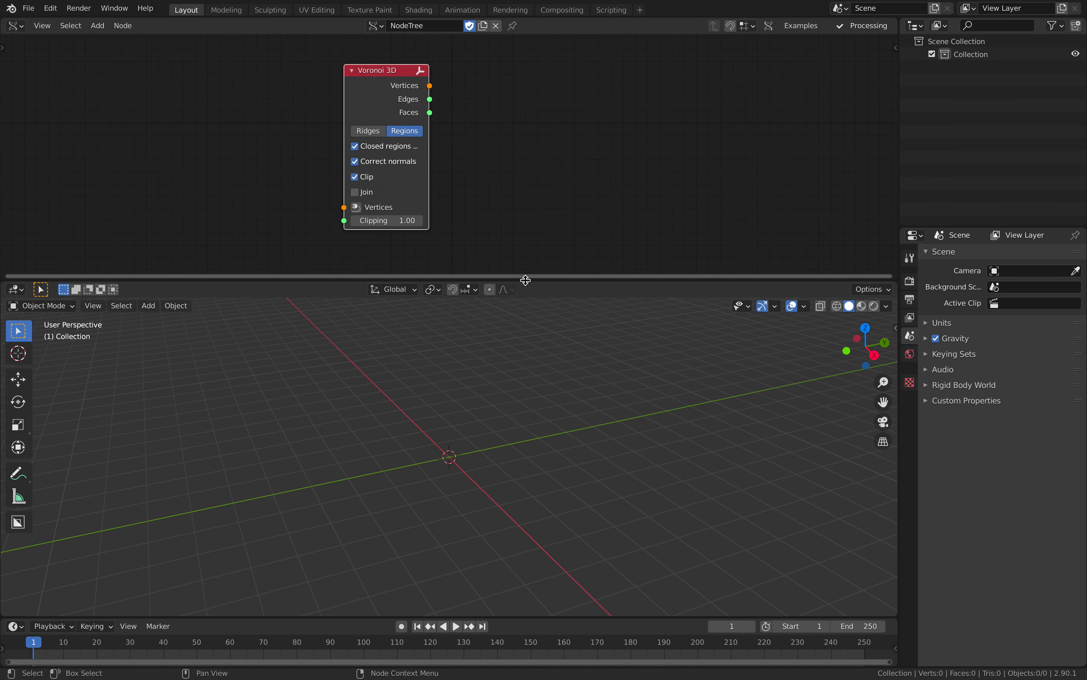
pyautogui.moveTo(525, 280); pyautogui.dragTo(526, 340)
pyautogui.scroll(2, 493, 253)
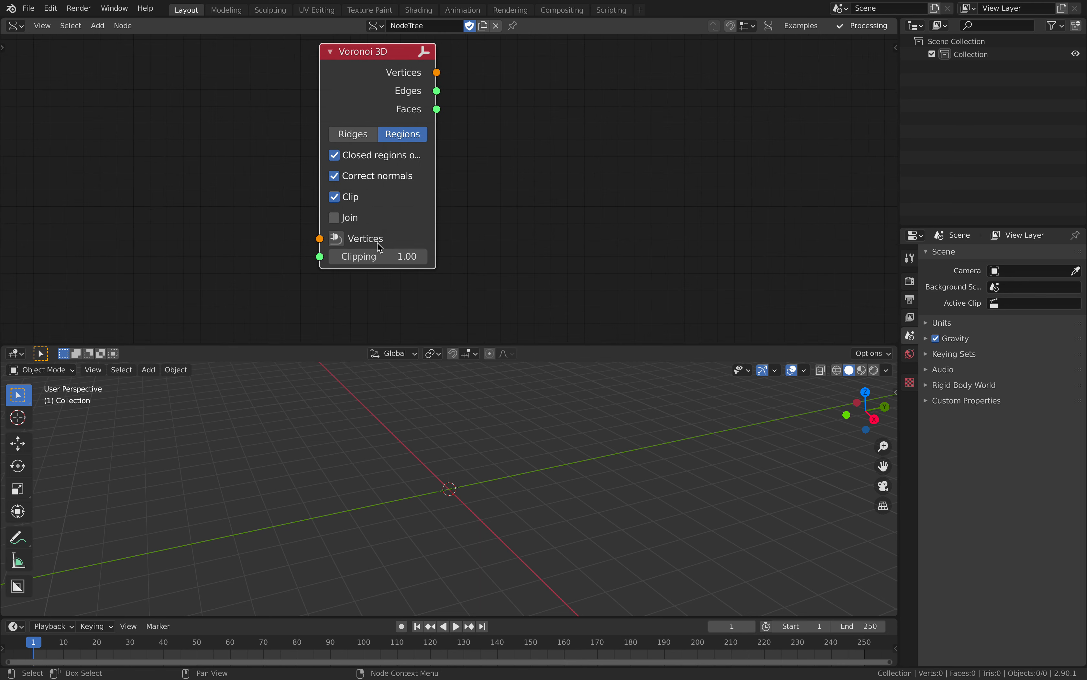
# Step: Add a Box node beside the Voronoi 3D node's input side
pyautogui.scroll(-1, 357, 243)
pyautogui.moveTo(358, 242); pyautogui.dragTo(379, 264, button='middle')
pyautogui.hotkey('alt', 'space')
pyautogui.write('box')
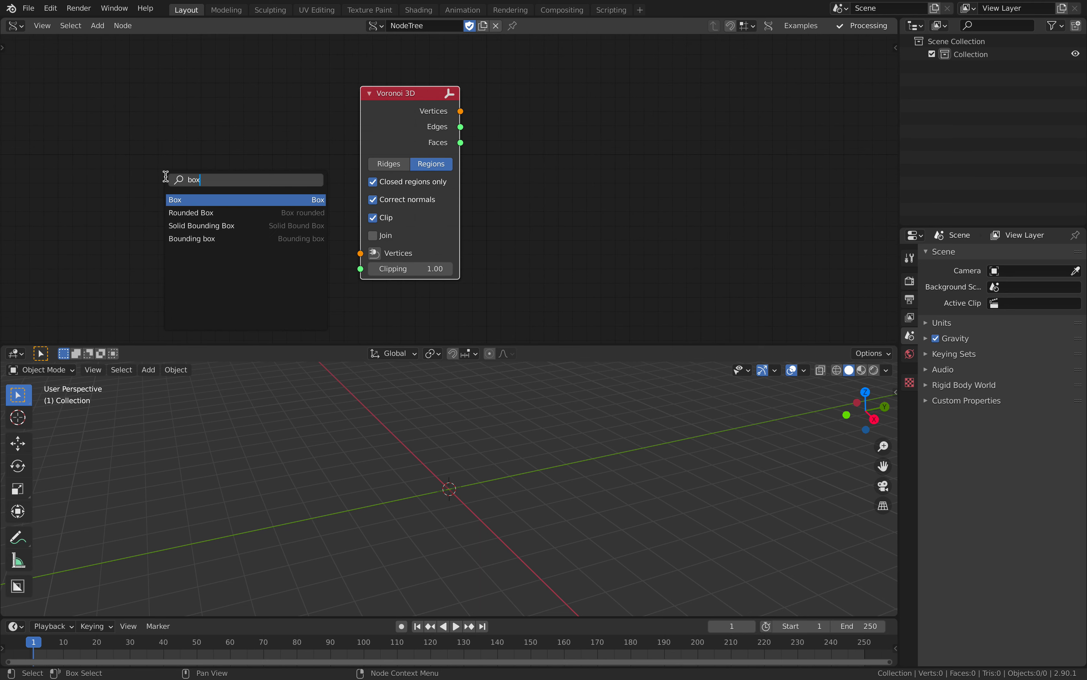
pyautogui.press('Return')
pyautogui.click(90, 153)
pyautogui.moveTo(188, 173); pyautogui.dragTo(288, 224)
# Step: Add a Random Vector node below Box with a count of 27 and connect it to the Voronoi 3D Vertices input
pyautogui.scroll(-1, 278, 264)
pyautogui.moveTo(281, 265); pyautogui.dragTo(288, 221, button='middle')
pyautogui.hotkey('alt', 'space')
pyautogui.write('random')
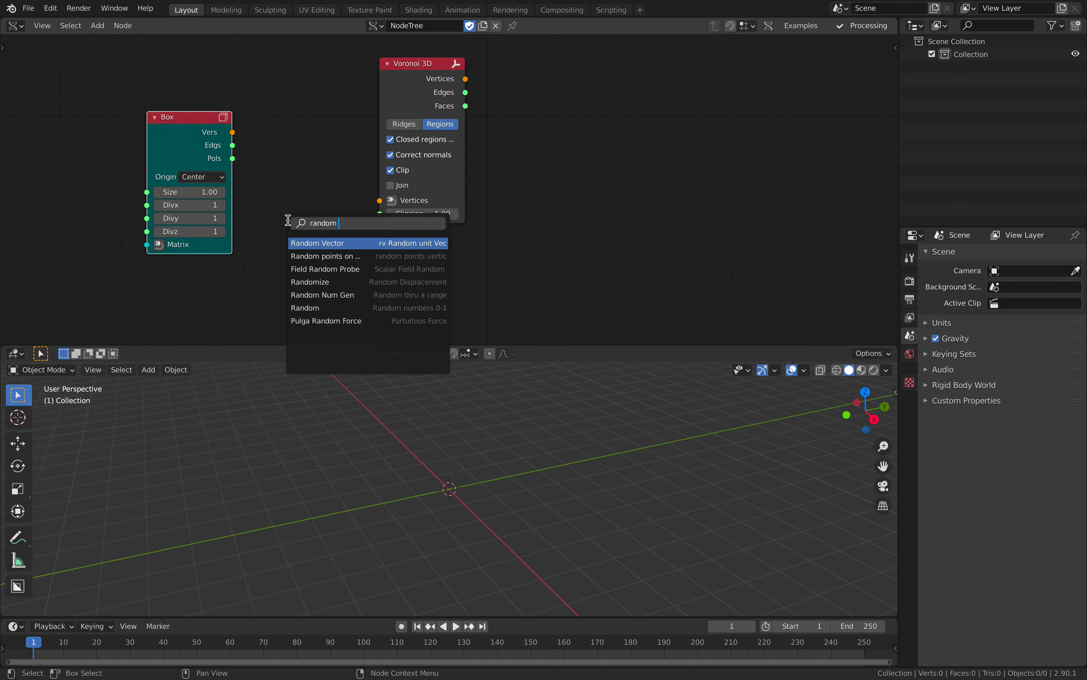
pyautogui.press('Return')
pyautogui.click(171, 263)
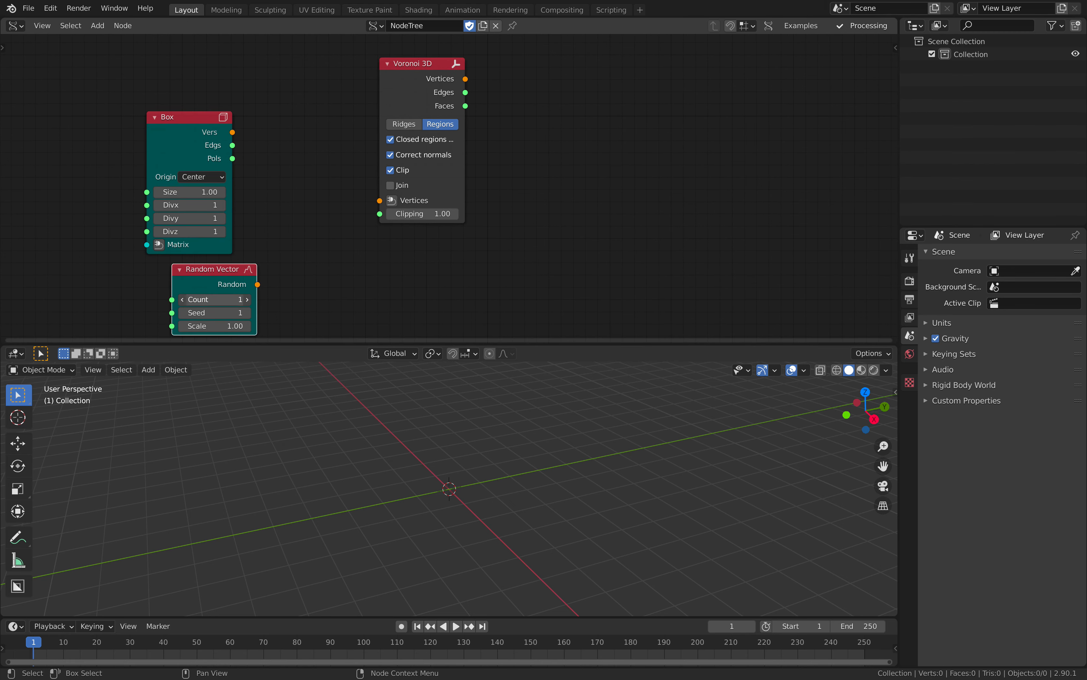
pyautogui.moveTo(258, 284); pyautogui.dragTo(312, 249)
pyautogui.moveTo(377, 202); pyautogui.dragTo(378, 204)
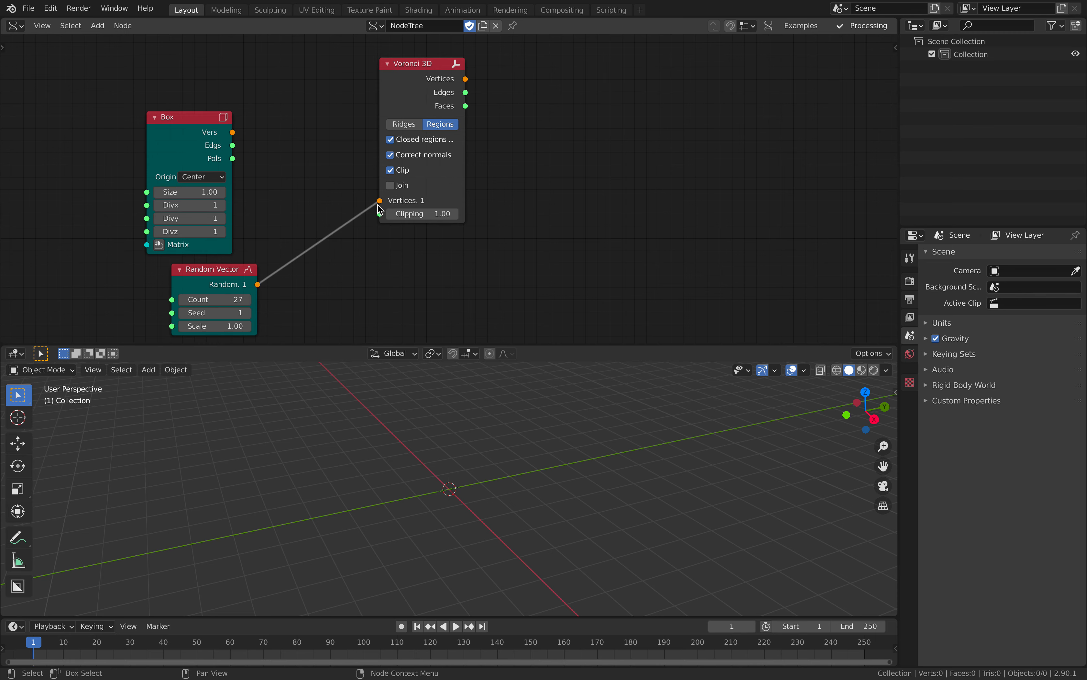
# Step: Attach a Temporal Viewer to the Voronoi 3D outputs and place it beside that node
pyautogui.keyDown('ctrl'); pyautogui.keyDown('shift'); pyautogui.click(419, 69); pyautogui.keyUp('shift'); pyautogui.keyUp('ctrl')
pyautogui.moveTo(557, 132); pyautogui.dragTo(547, 182, button='middle')
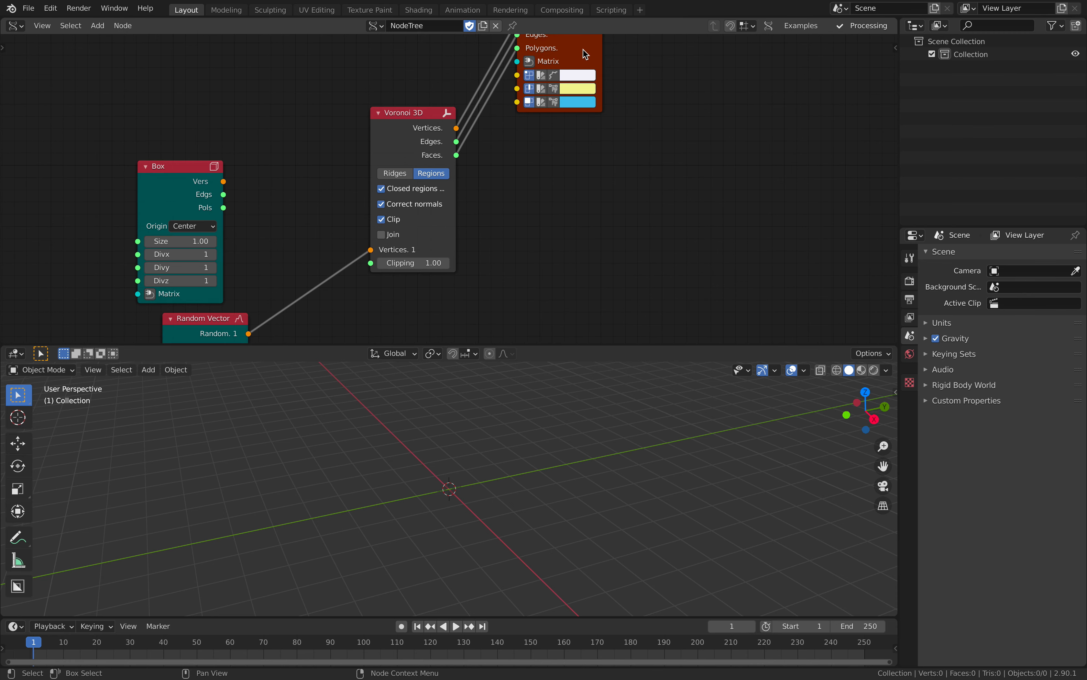
pyautogui.moveTo(583, 51); pyautogui.dragTo(633, 170)
pyautogui.moveTo(119, 133); pyautogui.dragTo(127, 117, button='middle')
# Step: Move the Box and Random Vector nodes away from Voronoi 3D and add a List Join node in the gap
pyautogui.moveTo(173, 150); pyautogui.dragTo(166, 142)
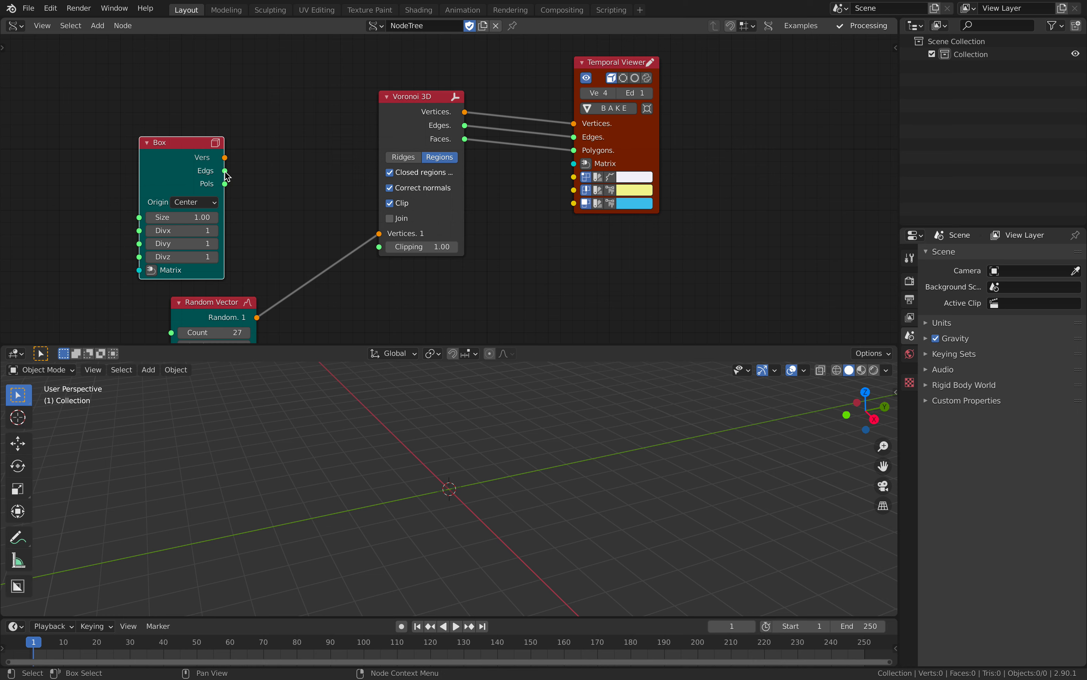
pyautogui.moveTo(226, 301); pyautogui.dragTo(175, 295)
pyautogui.moveTo(180, 143); pyautogui.dragTo(135, 125)
pyautogui.hotkey('alt', 'space')
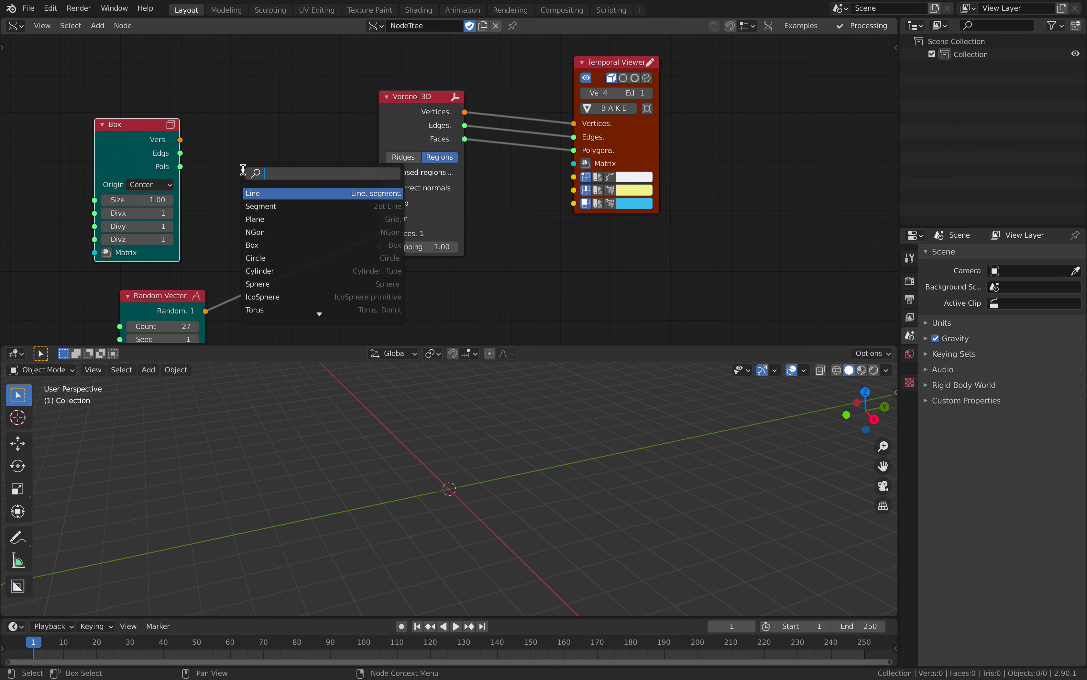
pyautogui.write('list join')
pyautogui.press('Return')
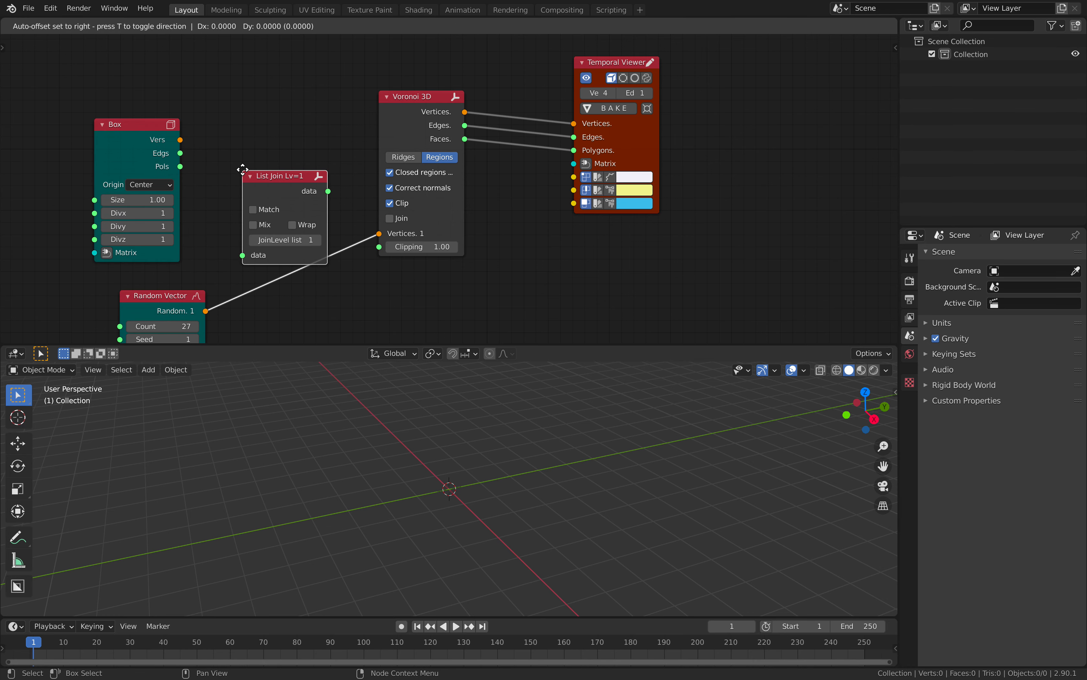
# Step: Feed the Box vertices and Random Vector output through List Join at join level 2 into the Voronoi 3D Vertices input
pyautogui.moveTo(181, 140); pyautogui.dragTo(242, 213)
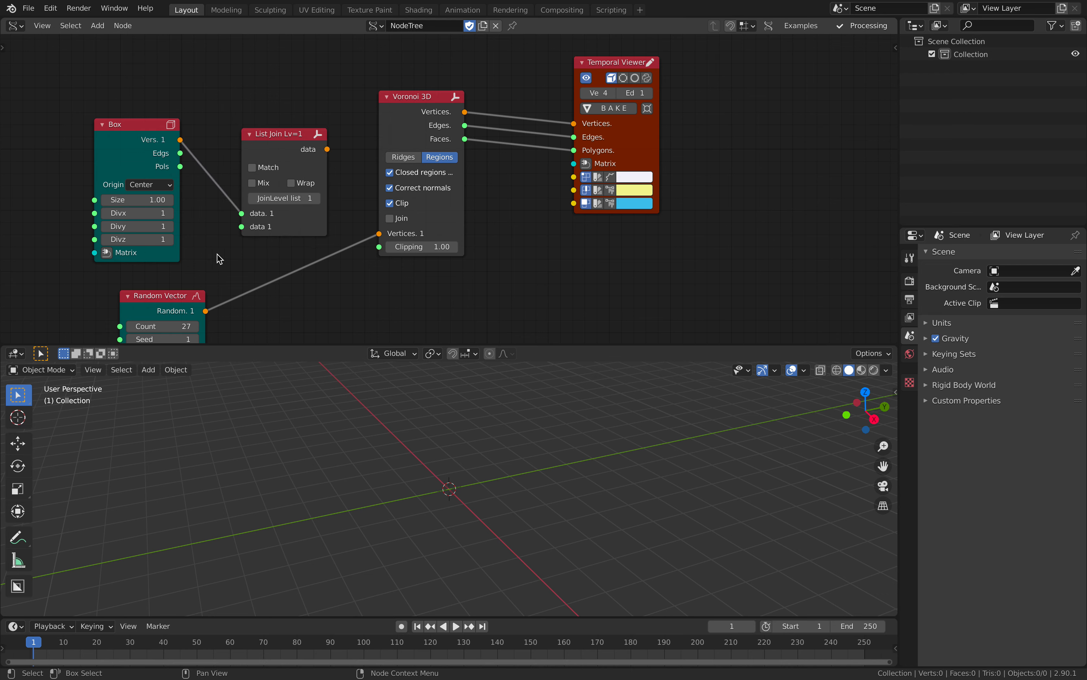
pyautogui.moveTo(205, 311); pyautogui.dragTo(242, 227)
pyautogui.moveTo(327, 149); pyautogui.dragTo(381, 235)
pyautogui.click(317, 199)
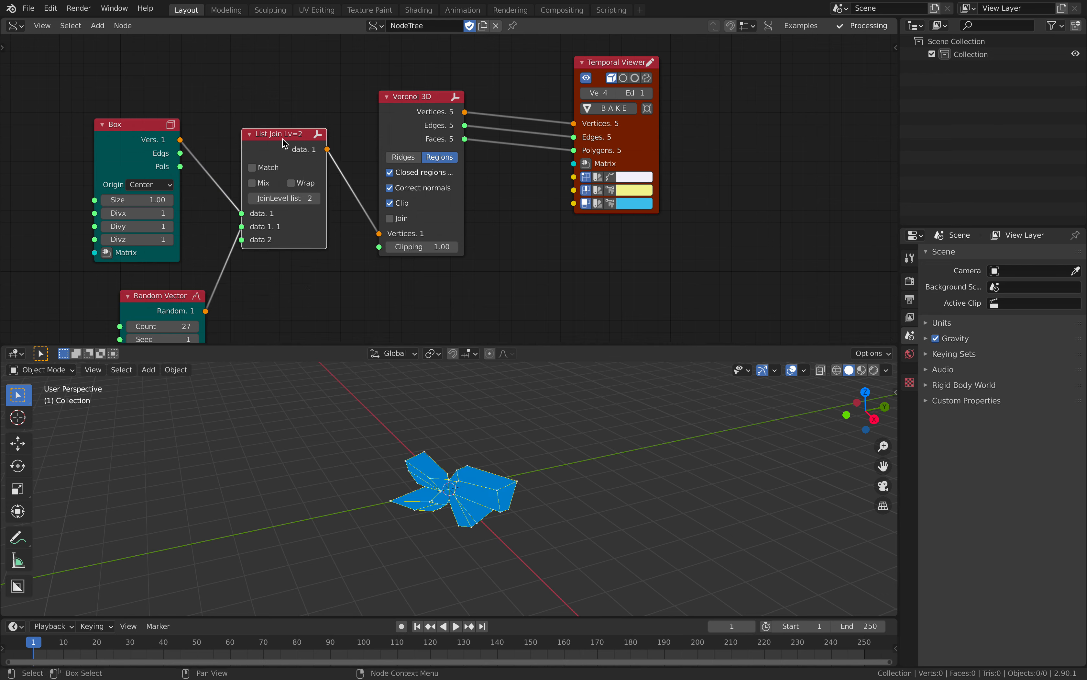
pyautogui.moveTo(317, 205); pyautogui.dragTo(333, 222)
# Step: Set the Box size to 0.87 and its X, Y and Z divisions to 5
pyautogui.moveTo(150, 200); pyautogui.dragTo(152, 239)
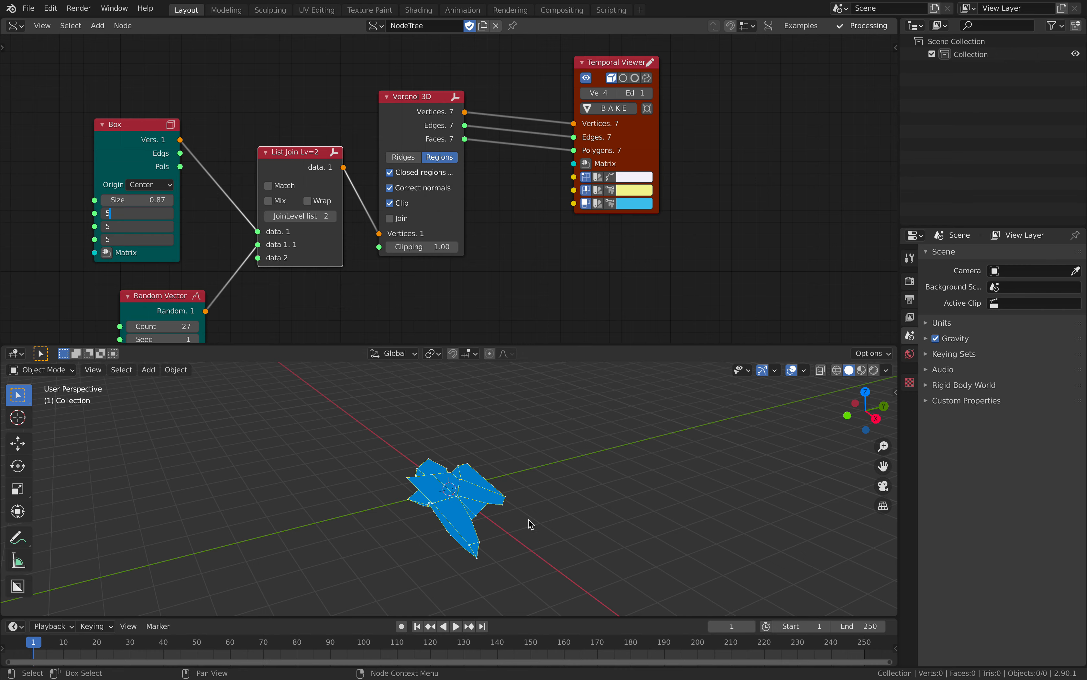
pyautogui.press('Return')
pyautogui.moveTo(513, 487); pyautogui.dragTo(533, 472, button='middle')
# Step: Set the Random Vector seed to 33 and scale to 1.84, and move the node away from List Join
pyautogui.moveTo(200, 308); pyautogui.dragTo(228, 258, button='middle')
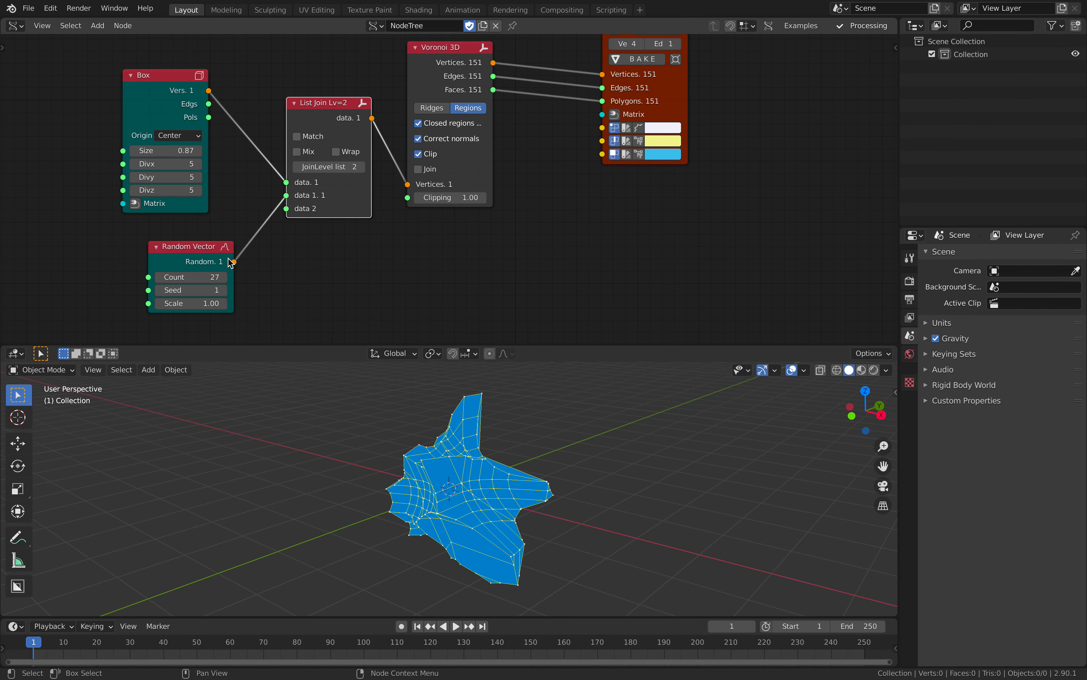
pyautogui.moveTo(198, 291); pyautogui.dragTo(224, 303)
pyautogui.moveTo(188, 249); pyautogui.dragTo(145, 260)
# Step: Insert a Randomize node between the Random Vector and List Join nodes
pyautogui.hotkey('shift', 'a')
pyautogui.click(227, 255)
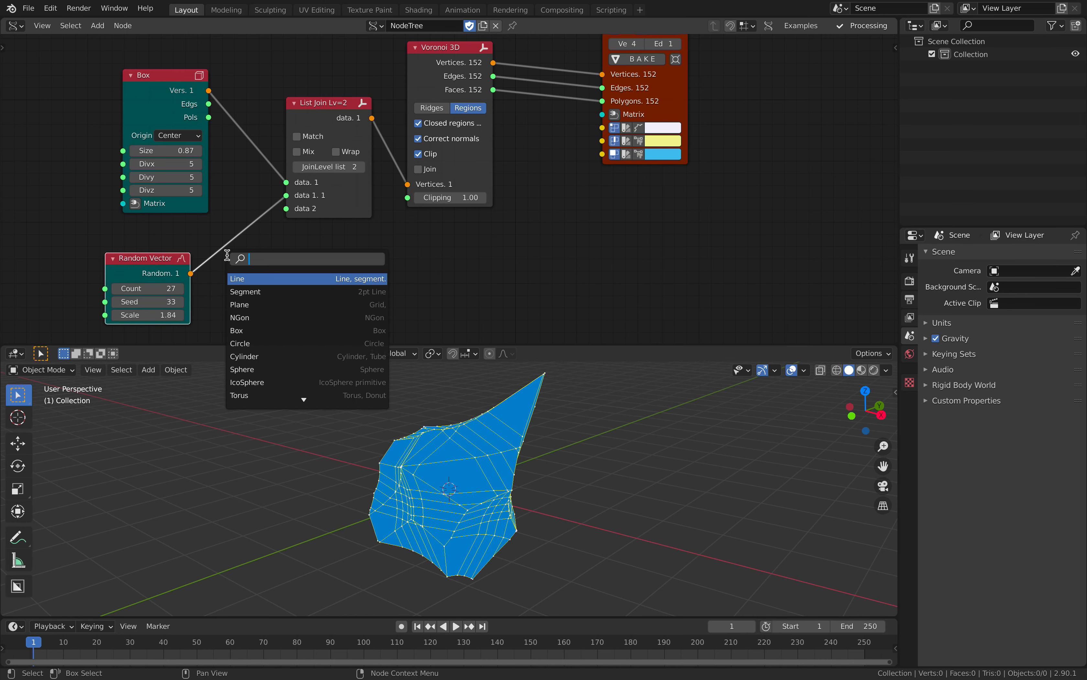
pyautogui.write('randomize')
pyautogui.press('Return')
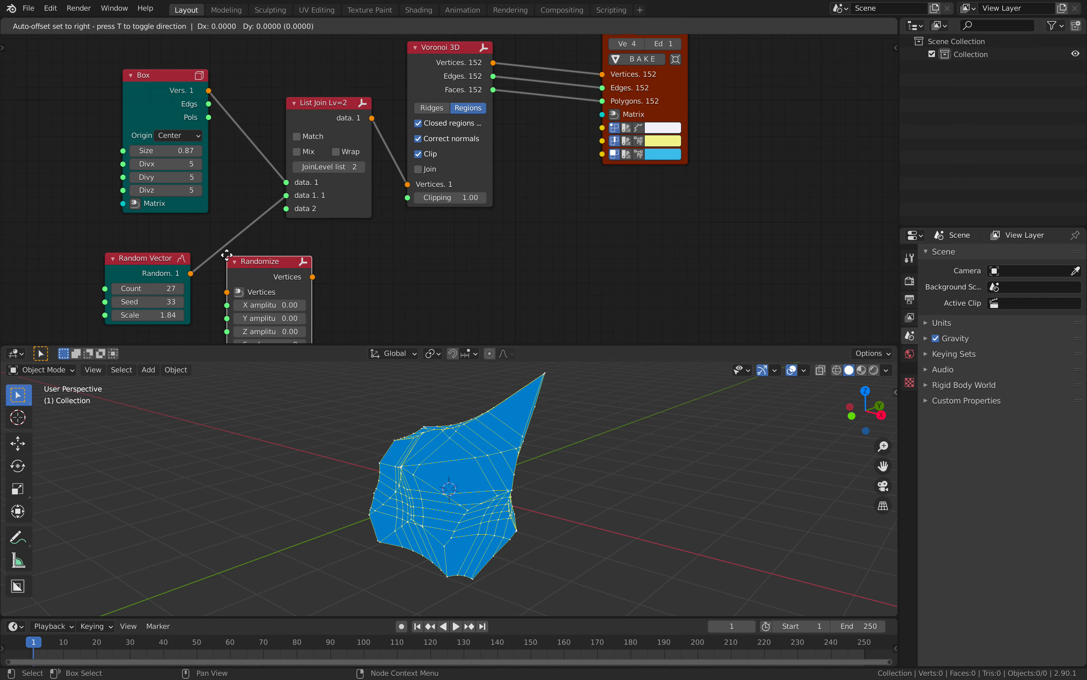
pyautogui.click(240, 224)
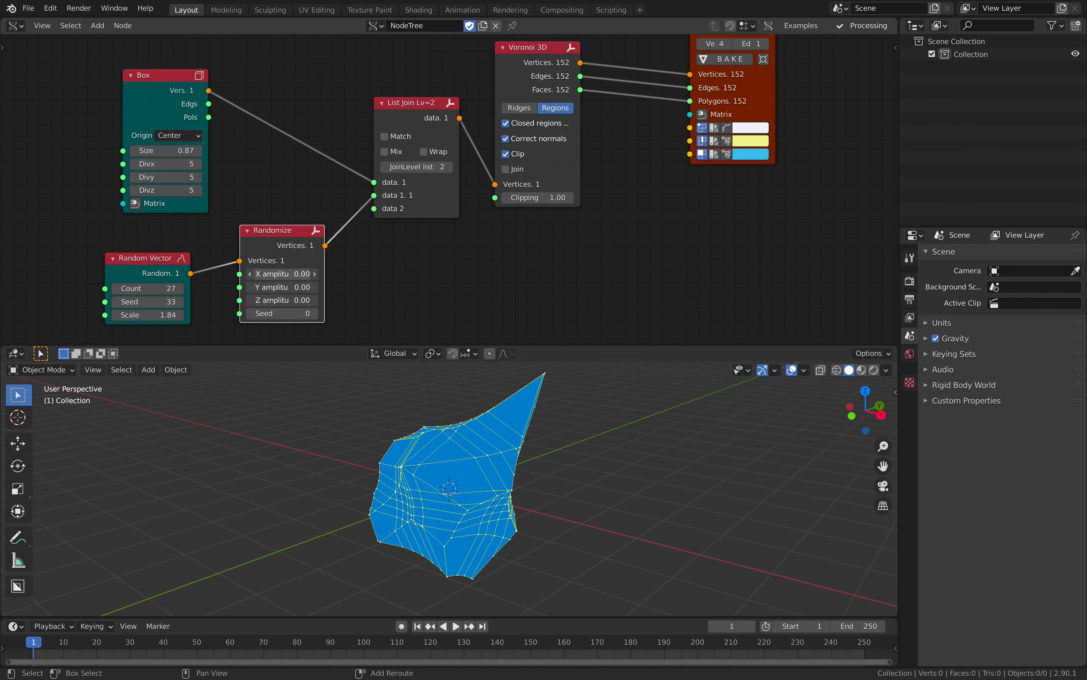
# Step: Set the Randomize X, Y and Z amplitudes to 0.07 and the Box size to 9.51
pyautogui.moveTo(282, 274)
pyautogui.mouseDown()
pyautogui.moveTo(285, 300)
pyautogui.moveTo(308, 300)
pyautogui.moveTo(269, 268)
pyautogui.mouseUp()
pyautogui.moveTo(172, 148); pyautogui.dragTo(279, 148)
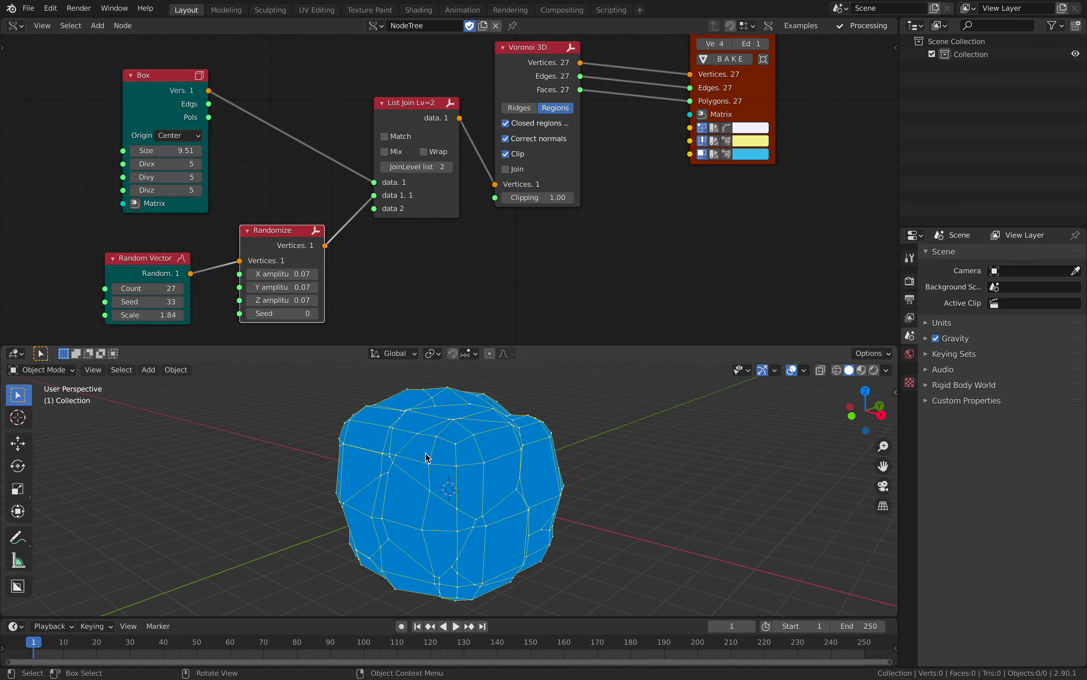
pyautogui.moveTo(425, 457); pyautogui.dragTo(455, 410, button='middle')
pyautogui.moveTo(553, 483); pyautogui.dragTo(432, 449, button='middle')
# Step: Replace the Temporal Viewer with a Mesh viewer node placed beyond the Voronoi 3D node
pyautogui.moveTo(658, 227); pyautogui.dragTo(602, 262, button='middle')
pyautogui.scroll(-2, 604, 262)
pyautogui.click(669, 144)
pyautogui.press('x')
pyautogui.hotkey('shift', 'a')
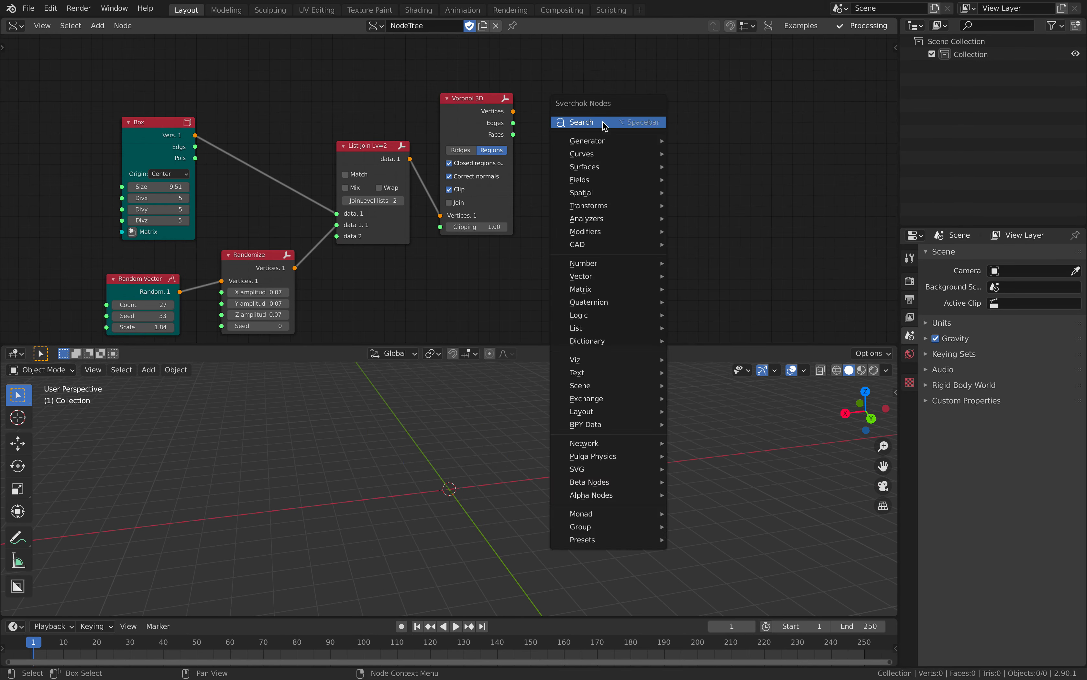
pyautogui.click(603, 122)
pyautogui.write('mesh vi')
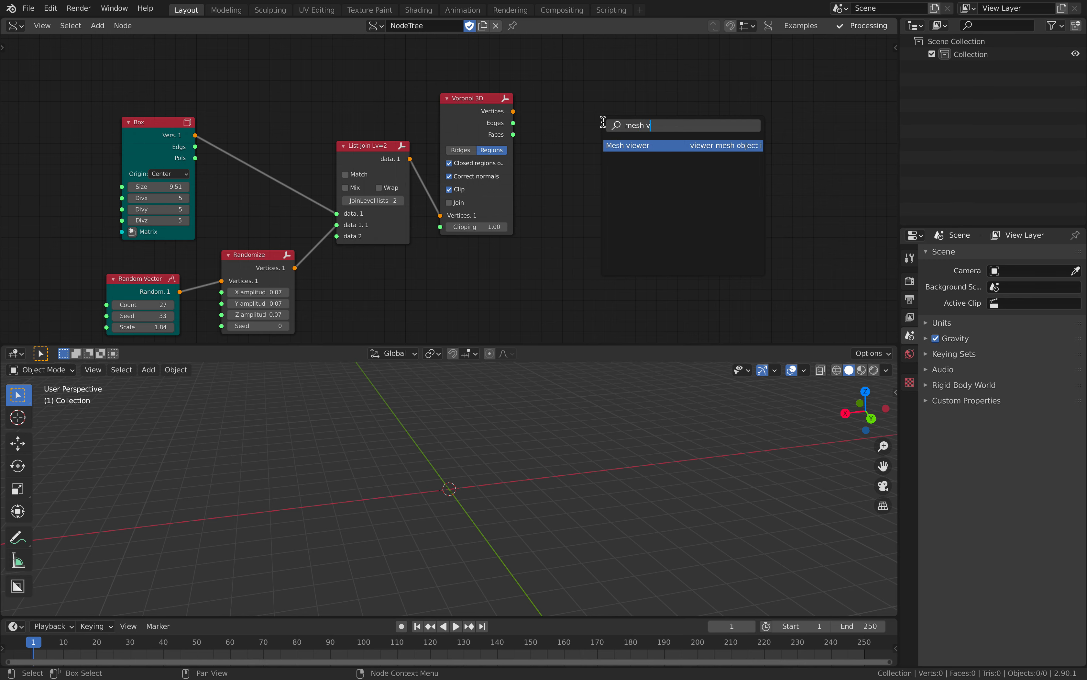
pyautogui.press('Return')
pyautogui.click(598, 109)
# Step: Link the Voronoi 3D vertices, edges and faces to the Mesh viewer and move the viewer slightly closer
pyautogui.click(482, 98)
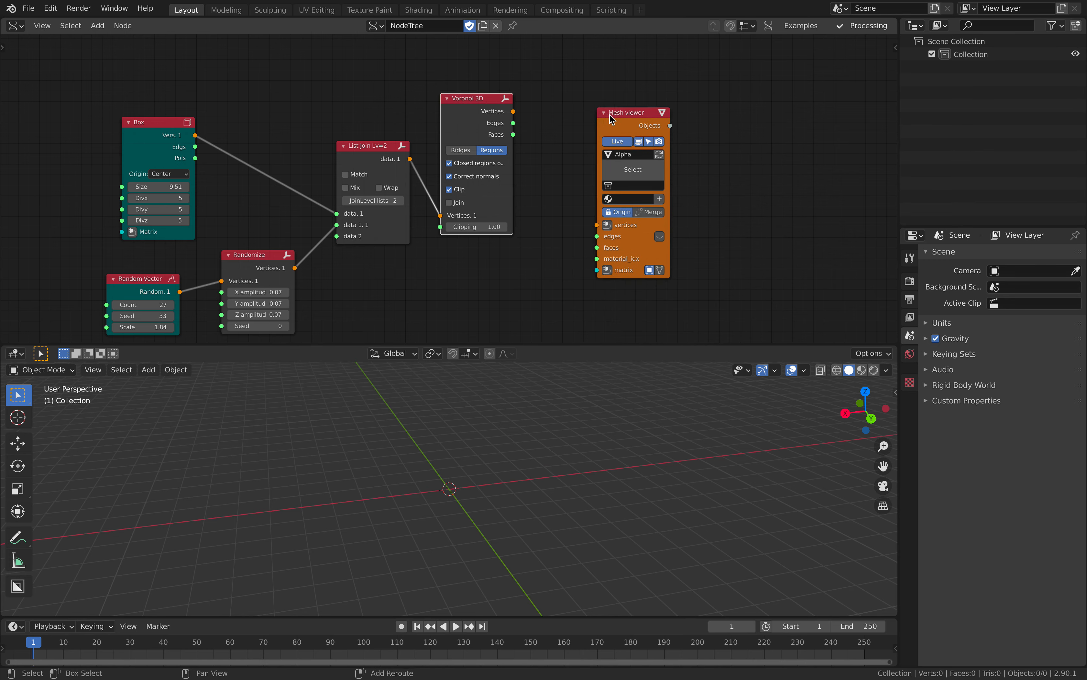
pyautogui.keyDown('shift'); pyautogui.click(610, 114); pyautogui.keyUp('shift')
pyautogui.press('f')
pyautogui.press('f')
pyautogui.press('f')
pyautogui.moveTo(620, 115); pyautogui.dragTo(611, 103)
# Step: Select individual Voronoi pieces in the viewport and inspect the generated mesh from several angles
pyautogui.moveTo(530, 396); pyautogui.dragTo(553, 458, button='middle')
pyautogui.click(467, 476)
pyautogui.moveTo(467, 477); pyautogui.dragTo(584, 477, button='middle')
pyautogui.click(434, 481)
pyautogui.moveTo(435, 481); pyautogui.dragTo(508, 470, button='middle')
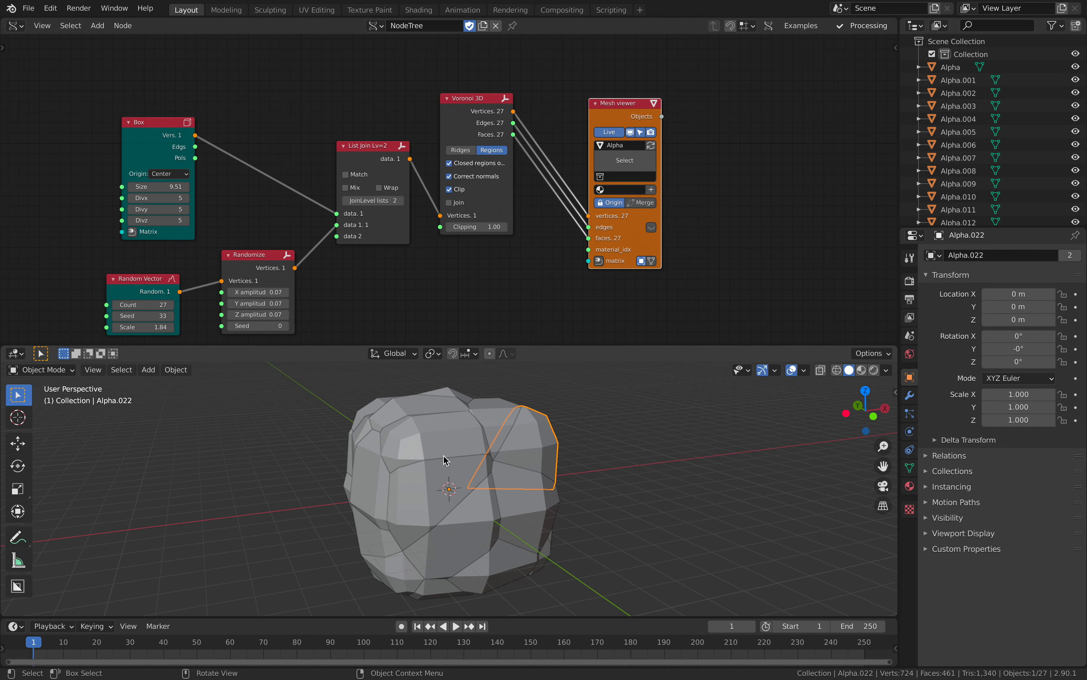
# Step: Move the Box node closer to the List Join node and save the file
pyautogui.click(433, 464)
pyautogui.hotkey('ctrl', 's')
pyautogui.moveTo(665, 495); pyautogui.dragTo(337, 381, button='middle')
pyautogui.click(568, 511)
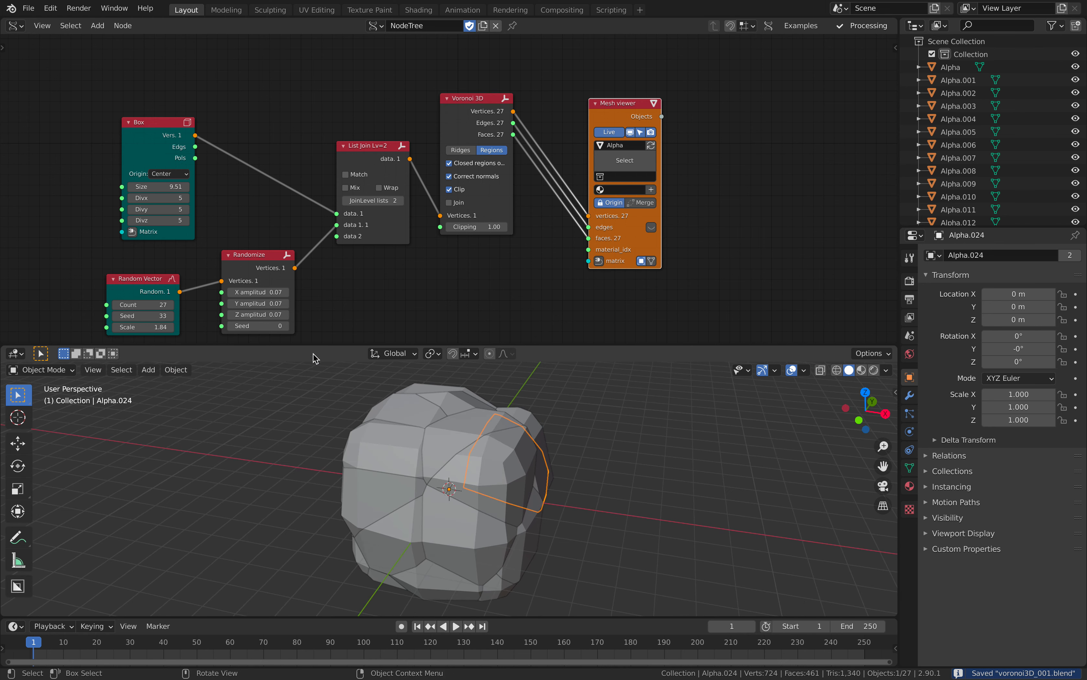
pyautogui.moveTo(153, 126); pyautogui.dragTo(224, 121)
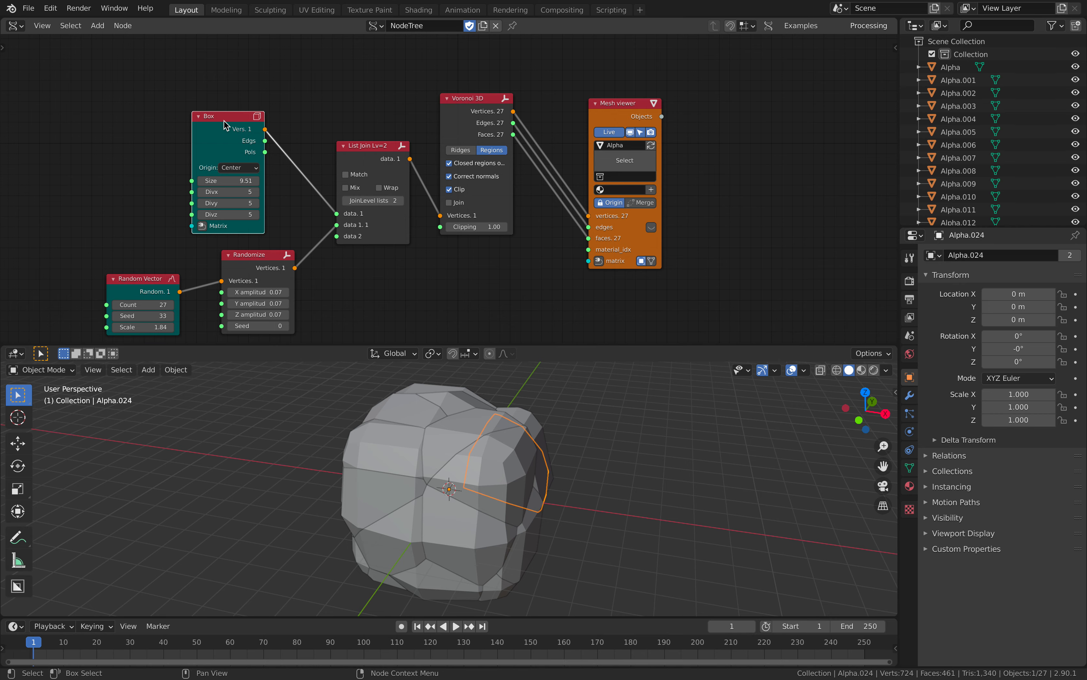
pyautogui.moveTo(606, 454); pyautogui.dragTo(436, 414, button='middle')
pyautogui.hotkey('ctrl', 's')
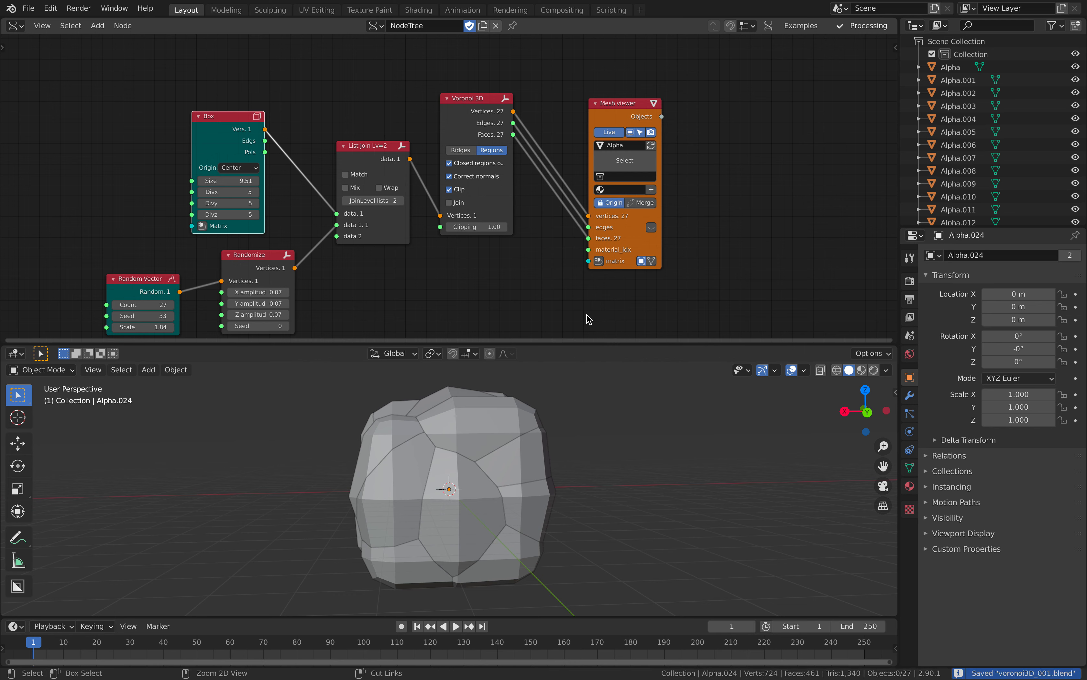
# Step: Add a Scripted Node Lite in the empty area beyond the Mesh viewer
pyautogui.moveTo(756, 205); pyautogui.dragTo(655, 202, button='middle')
pyautogui.hotkey('alt', 'space')
pyautogui.write('scrip')
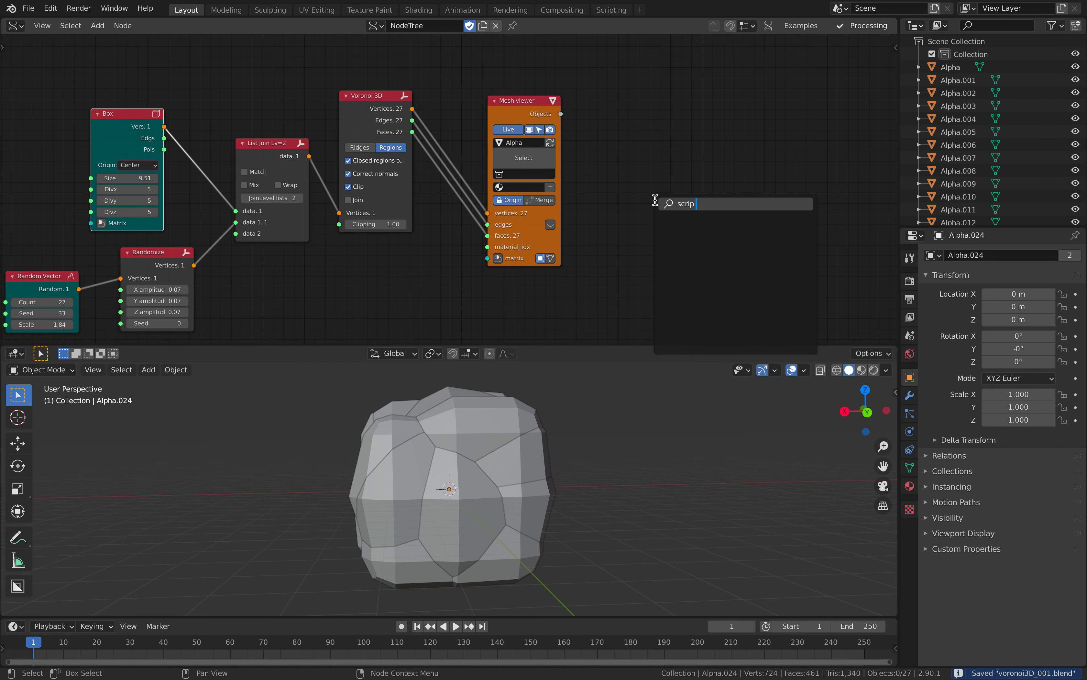
pyautogui.press('Return')
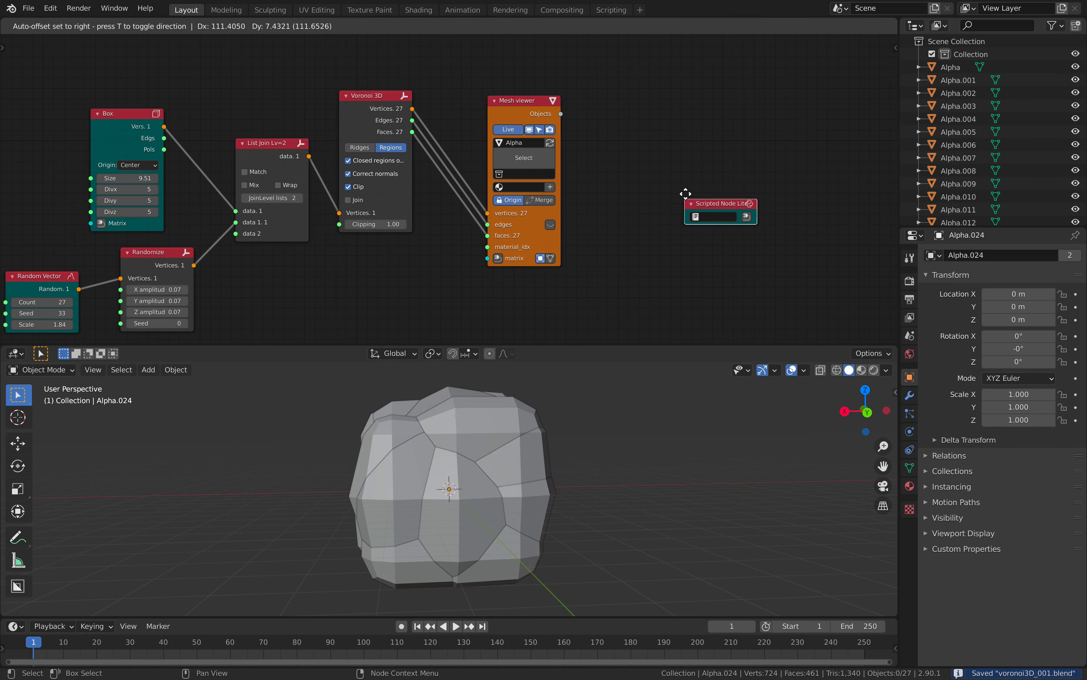
pyautogui.click(684, 194)
pyautogui.moveTo(683, 195); pyautogui.dragTo(515, 194, button='middle')
pyautogui.scroll(2, 617, 164)
# Step: Load the Voronoi 3D SNLite template into the scripted node and move the node further away from the Mesh viewer
pyautogui.click(894, 45)
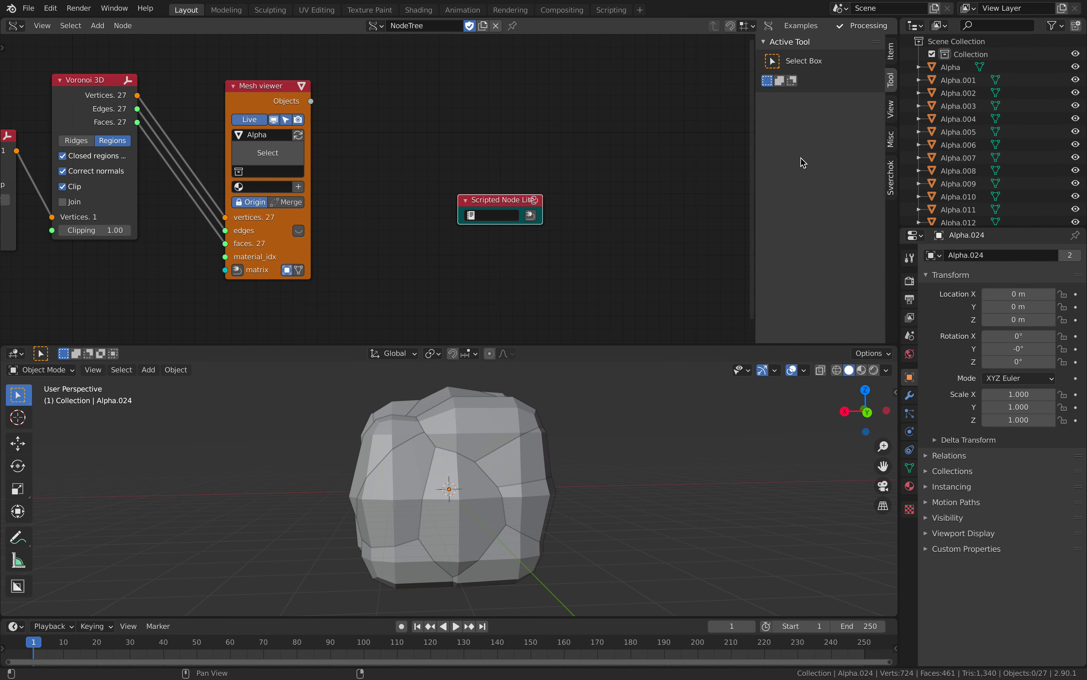
pyautogui.click(891, 51)
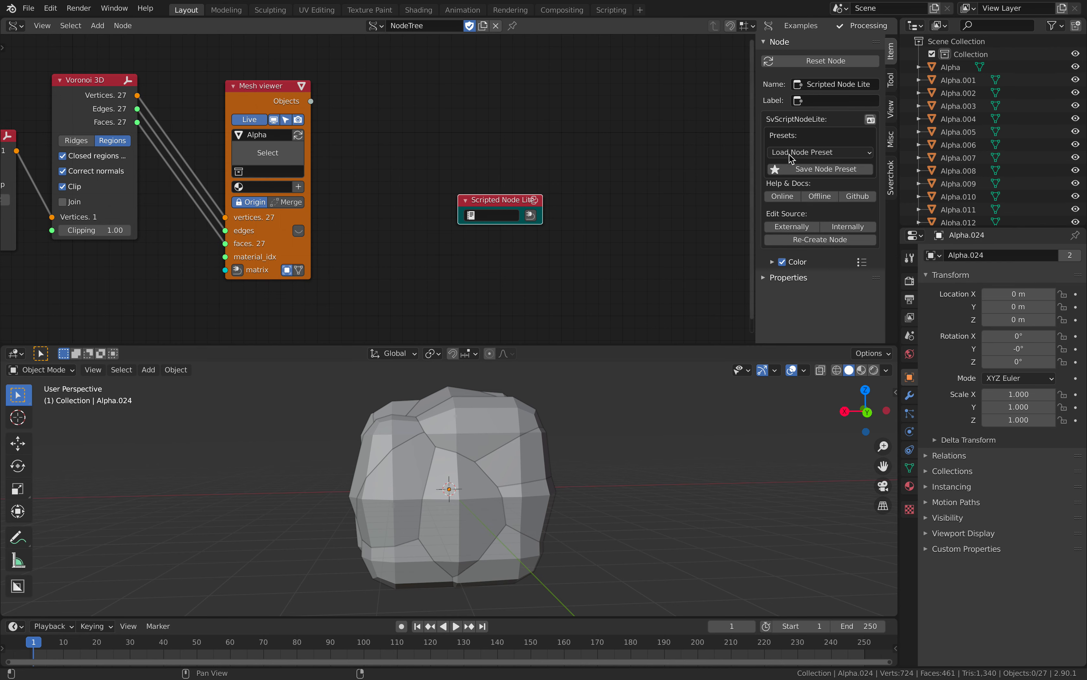
pyautogui.moveTo(500, 199); pyautogui.dragTo(557, 185)
pyautogui.click(791, 278)
pyautogui.scroll(-1, 814, 289)
pyautogui.click(814, 291)
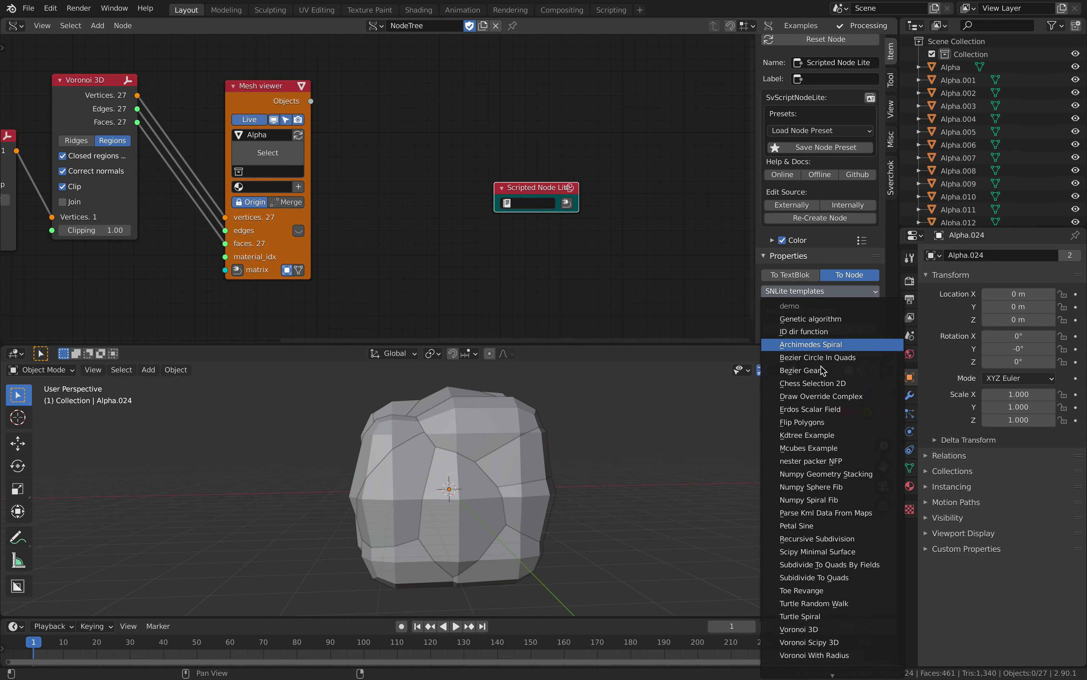
pyautogui.click(829, 631)
pyautogui.moveTo(538, 196); pyautogui.dragTo(643, 113)
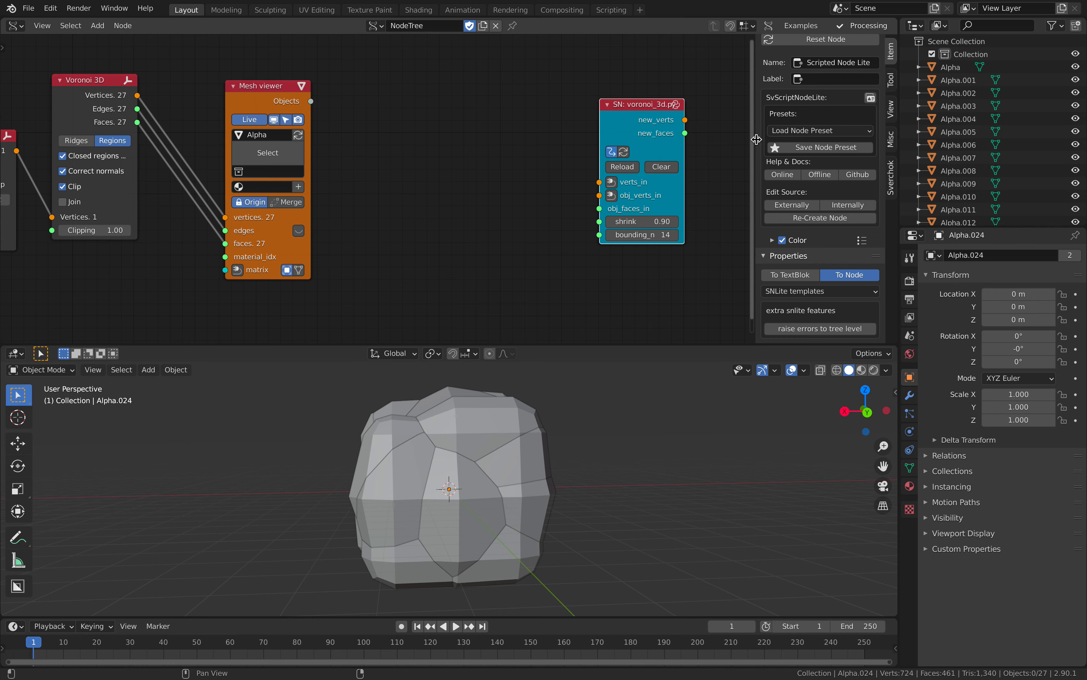
pyautogui.press('n')
pyautogui.scroll(-1, 553, 236)
# Step: Save the file and select the large upper front Voronoi piece in the viewport
pyautogui.moveTo(602, 421); pyautogui.dragTo(433, 423, button='middle')
pyautogui.hotkey('ctrl', 's')
pyautogui.click(418, 490)
pyautogui.click(421, 495)
pyautogui.moveTo(421, 495); pyautogui.dragTo(407, 449, button='middle')
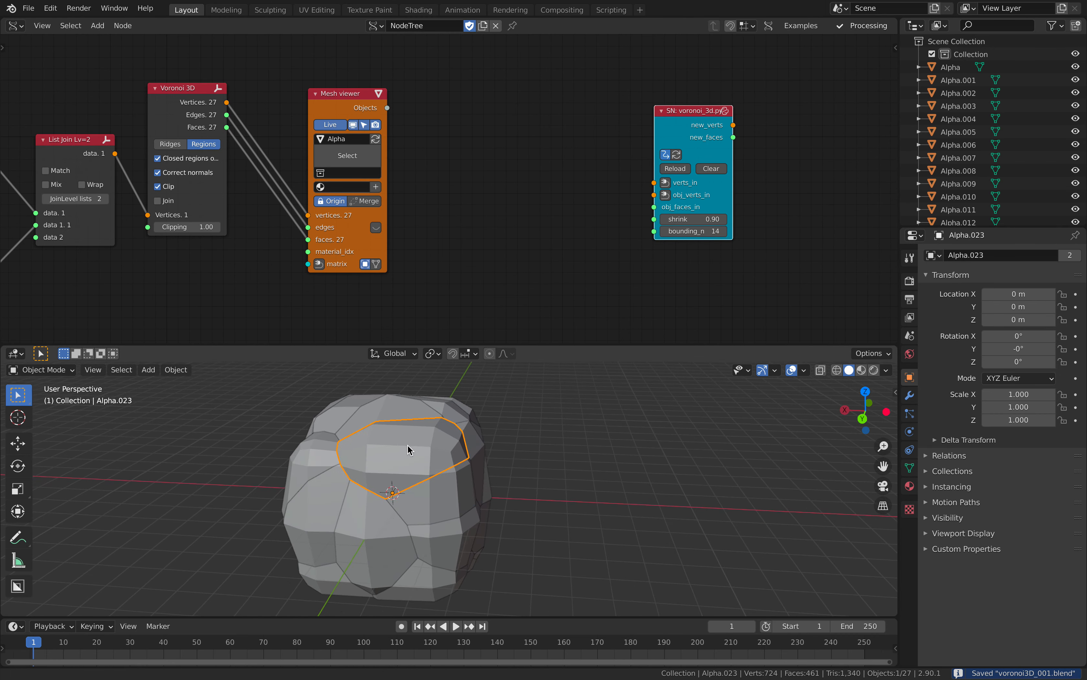
# Step: Enable Cavity and Shadow in the viewport shading, set object colours to Random, and save the file
pyautogui.click(886, 370)
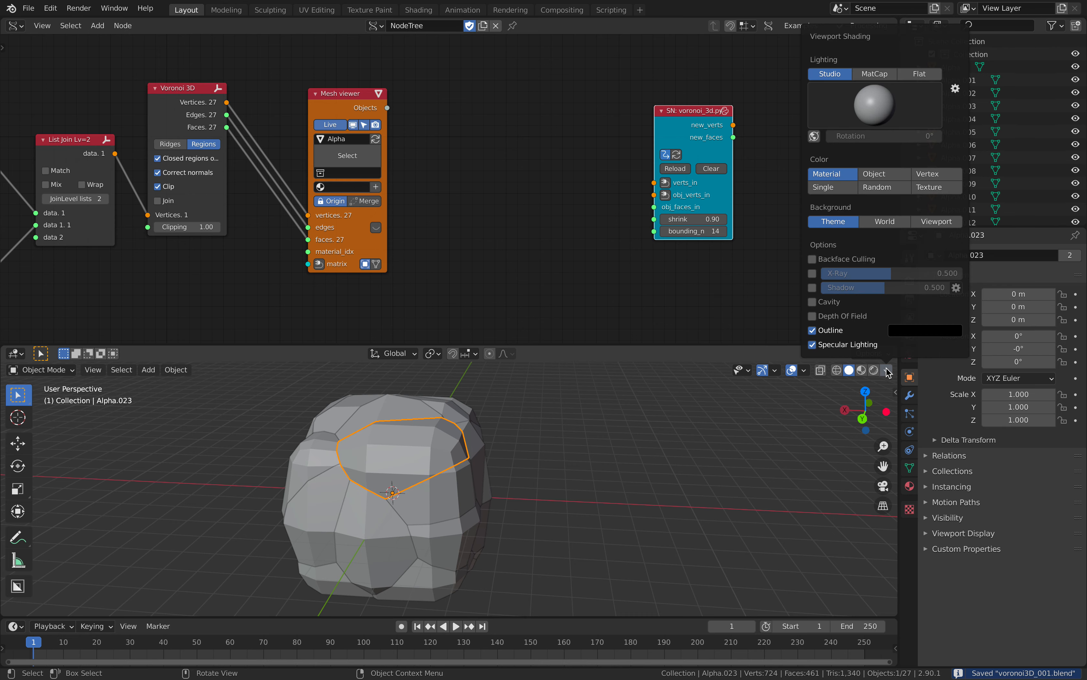
pyautogui.click(823, 303)
pyautogui.click(812, 259)
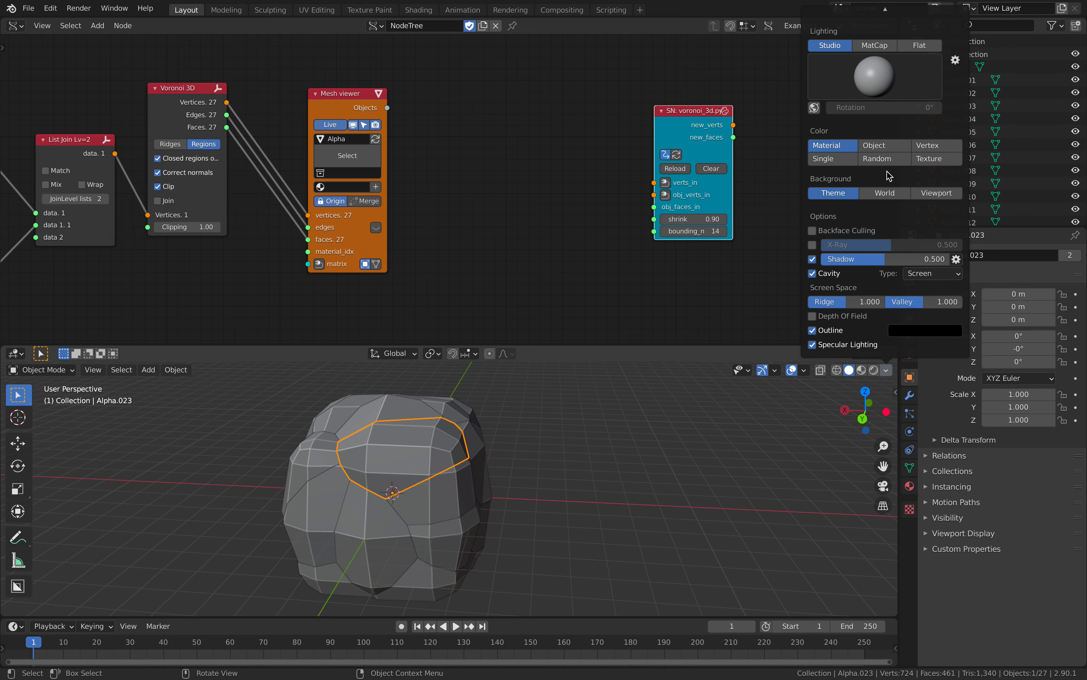
pyautogui.click(877, 158)
pyautogui.moveTo(584, 485); pyautogui.dragTo(451, 443, button='middle')
pyautogui.hotkey('ctrl', 's')
# Step: Duplicate the Box node and place the copy beside the scripted Voronoi node
pyautogui.moveTo(226, 103); pyautogui.dragTo(265, 103, button='middle')
pyautogui.moveTo(129, 123); pyautogui.dragTo(283, 126, button='middle')
pyautogui.scroll(-3, 283, 125)
pyautogui.click(139, 113)
pyautogui.hotkey('shift', 'd')
pyautogui.click(648, 82)
pyautogui.click(170, 241)
pyautogui.hotkey('shift', 'd')
pyautogui.click(668, 237)
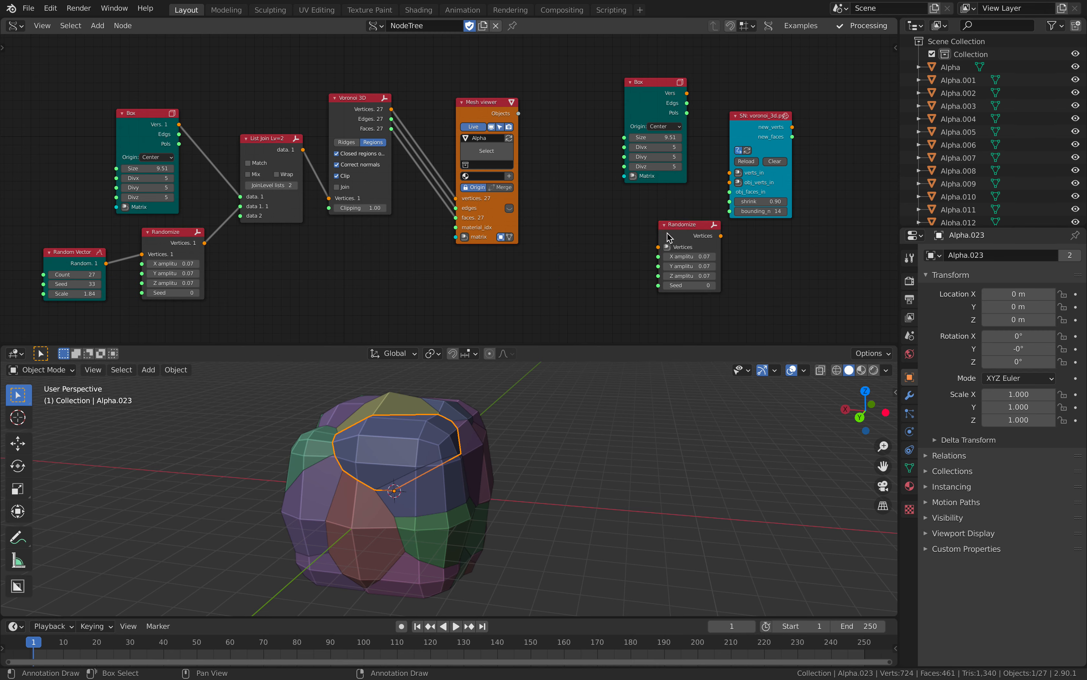
pyautogui.press('x')
# Step: Add a Vector P Field node below the copied Box node
pyautogui.hotkey('alt', 'space')
pyautogui.write('vector p')
pyautogui.press('Return')
pyautogui.click(625, 213)
pyautogui.moveTo(634, 196); pyautogui.dragTo(474, 205, button='middle')
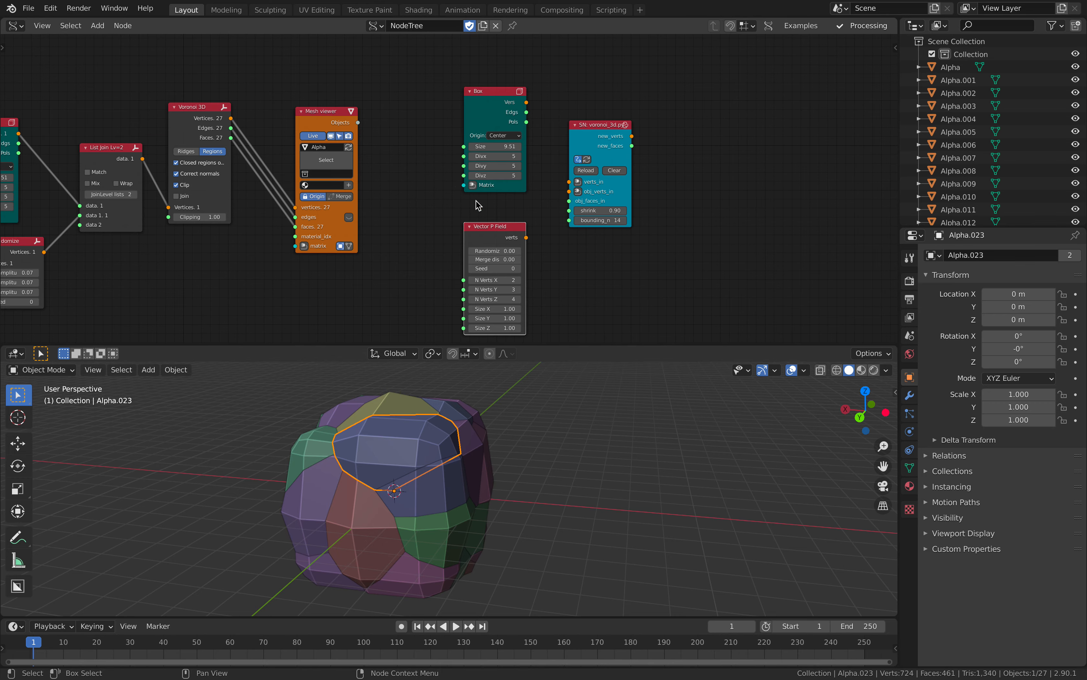
# Step: Link the copied Box's vertices and polygons to obj_verts_in and obj_faces_in, and the Vector P Field's verts to verts_in
pyautogui.scroll(3, 476, 202)
pyautogui.moveTo(631, 117); pyautogui.dragTo(645, 110)
pyautogui.scroll(1, 629, 110)
pyautogui.moveTo(535, 62); pyautogui.dragTo(620, 192)
pyautogui.moveTo(549, 132); pyautogui.dragTo(545, 129)
pyautogui.moveTo(554, 255); pyautogui.dragTo(627, 171)
# Step: Duplicate the Mesh viewer beyond the scripted Voronoi node and link new_verts and new_faces to its vertices and faces
pyautogui.keyDown('shift'); pyautogui.scroll(-1, 586, 218); pyautogui.keyUp('shift')
pyautogui.moveTo(661, 77); pyautogui.dragTo(632, 84, button='middle')
pyautogui.click(254, 71)
pyautogui.hotkey('shift', 'd')
pyautogui.click(802, 65)
pyautogui.click(654, 81)
pyautogui.keyDown('shift'); pyautogui.click(783, 74); pyautogui.keyUp('shift')
pyautogui.press('f')
pyautogui.click(699, 270)
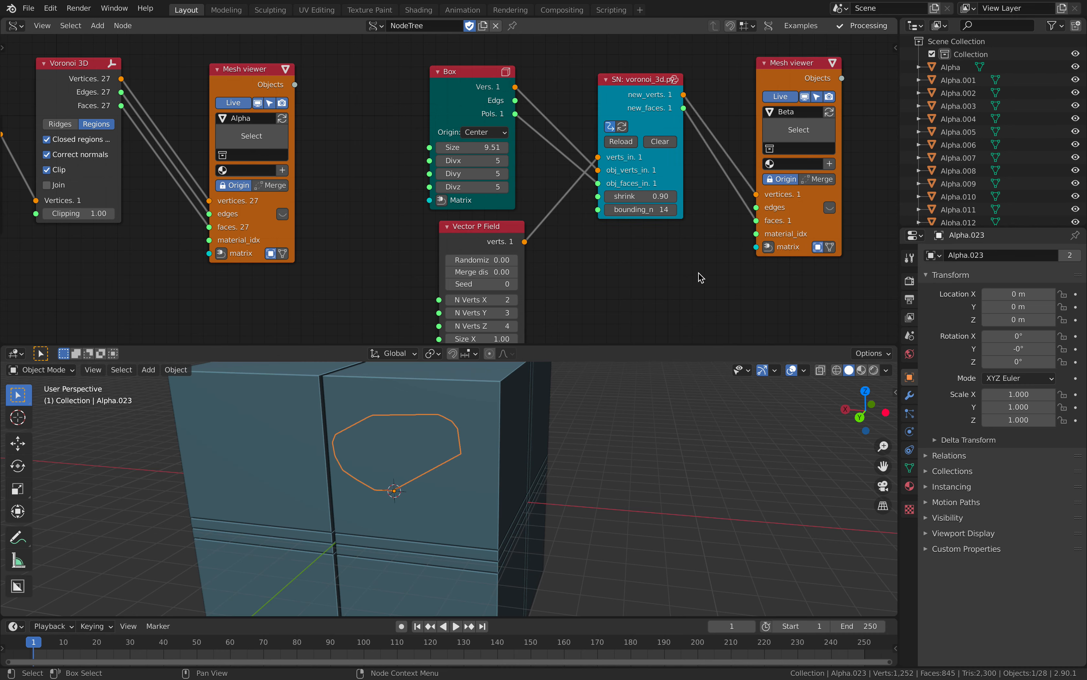
# Step: Add a Matrix In node to the second Mesh viewer, set its X location to 9.960, and select the offset fractured box
pyautogui.click(768, 247)
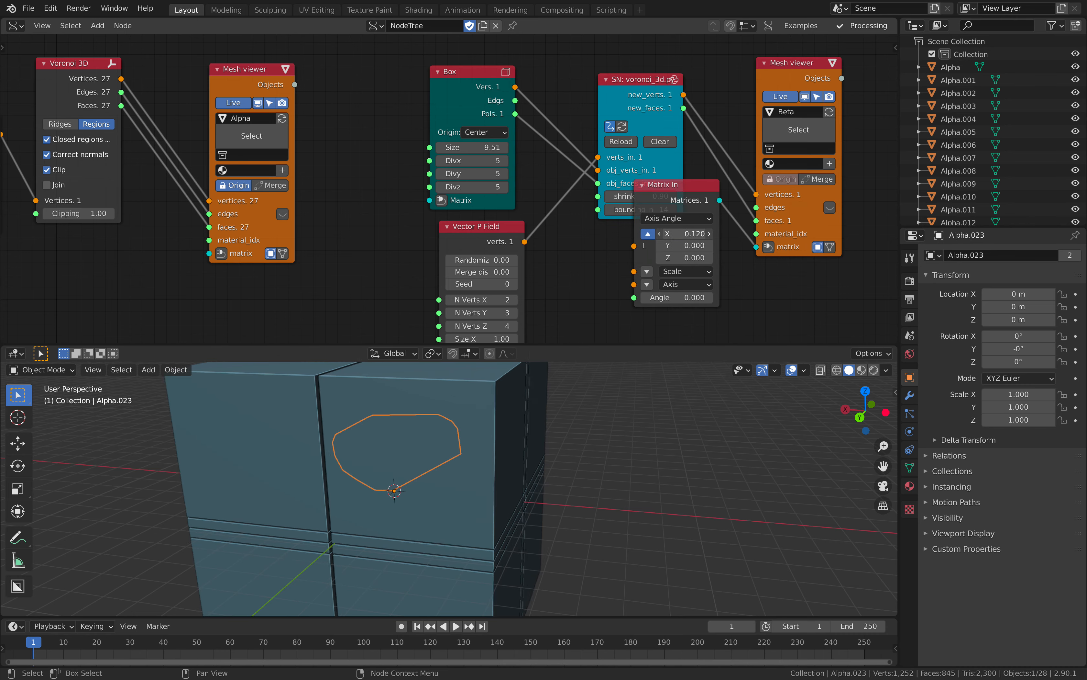
pyautogui.moveTo(685, 234); pyautogui.dragTo(710, 233)
pyautogui.moveTo(568, 417); pyautogui.dragTo(476, 432, button='middle')
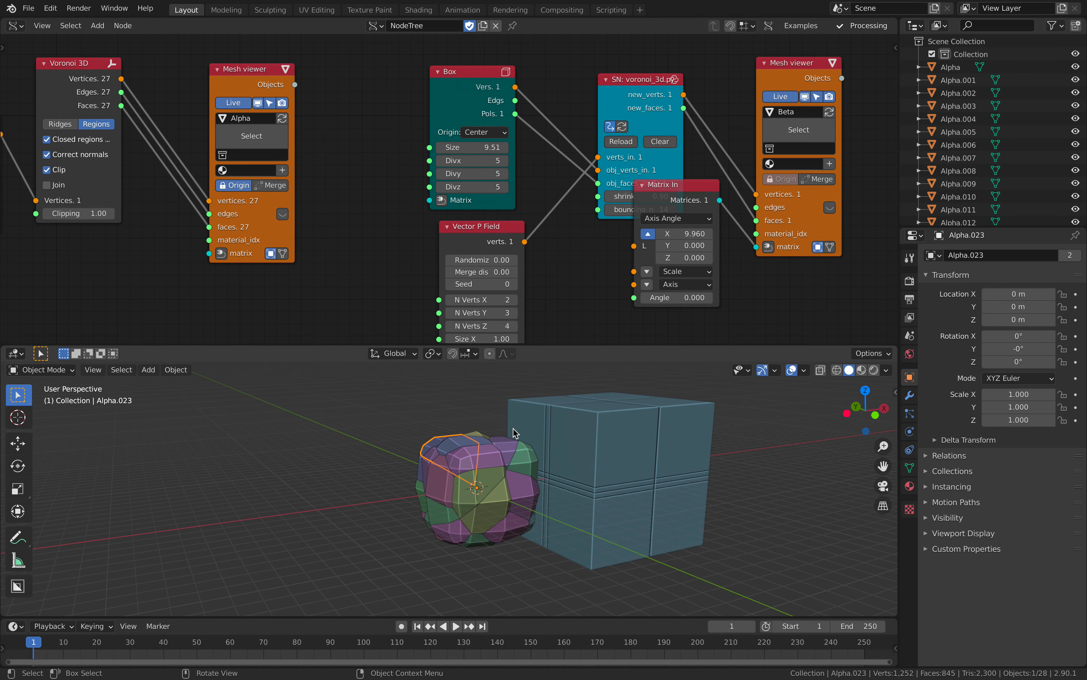
pyautogui.keyDown('shift'); pyautogui.moveTo(546, 435); pyautogui.dragTo(441, 450, button='middle'); pyautogui.keyUp('shift')
pyautogui.click(445, 449)
pyautogui.scroll(1, 513, 441)
pyautogui.moveTo(512, 427)
pyautogui.mouseDown(button='middle')
pyautogui.moveTo(483, 453)
pyautogui.moveTo(496, 425)
pyautogui.mouseUp(button='middle')
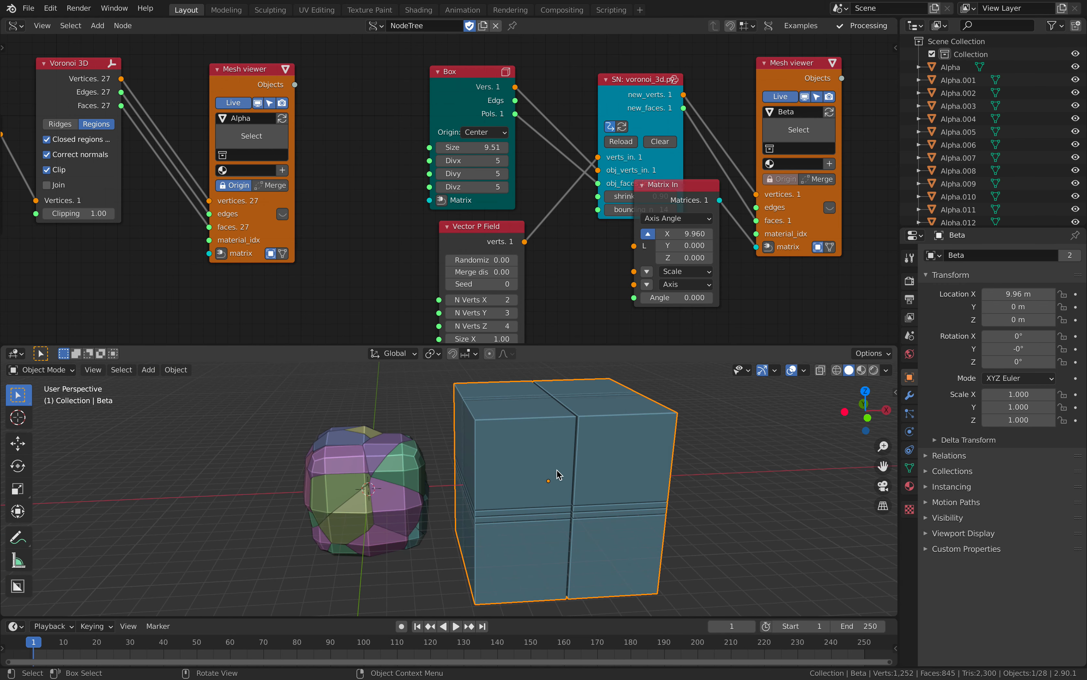
# Step: Move the Matrix In node below the scripted Voronoi node and set the scripted node's shrink to 0.41
pyautogui.moveTo(668, 196); pyautogui.dragTo(618, 263)
pyautogui.moveTo(605, 225); pyautogui.dragTo(632, 188, button='middle')
pyautogui.moveTo(647, 160); pyautogui.dragTo(625, 159)
pyautogui.moveTo(535, 454); pyautogui.dragTo(535, 477, button='middle')
# Step: Set the Vector P Field's randomize to 0.10, its vertex counts to 4 and its sizes to 5 on all three axes
pyautogui.moveTo(488, 223); pyautogui.dragTo(492, 223)
pyautogui.write('4')
pyautogui.press('Return')
pyautogui.moveTo(499, 263); pyautogui.dragTo(505, 328)
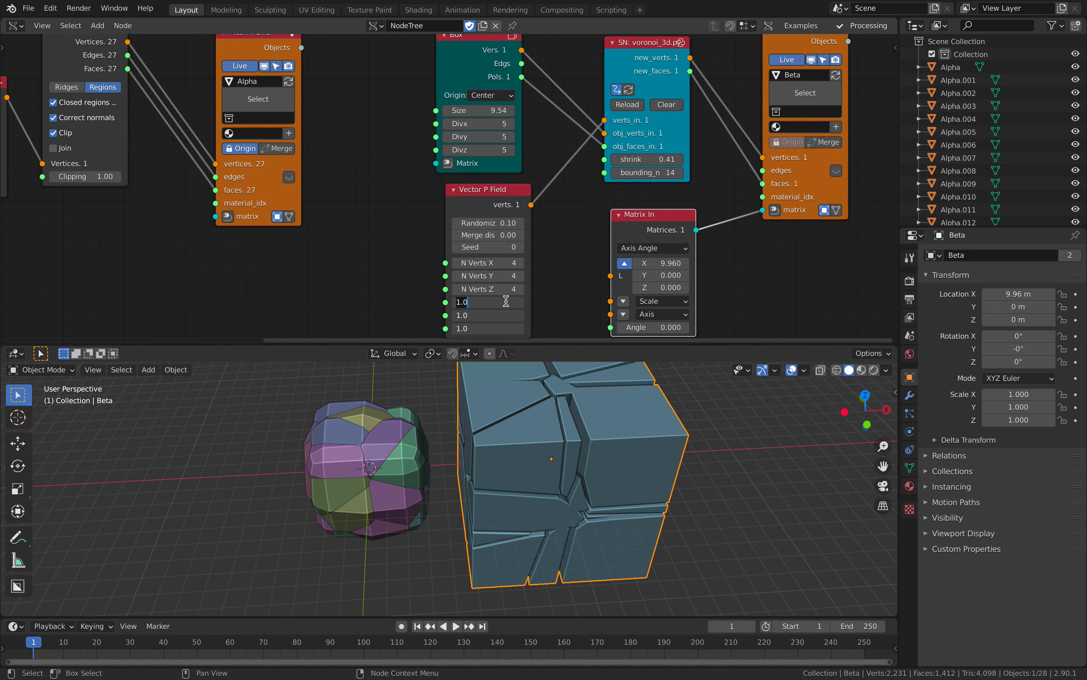
pyautogui.write('5')
pyautogui.press('Return')
pyautogui.moveTo(576, 454); pyautogui.dragTo(578, 430, button='middle')
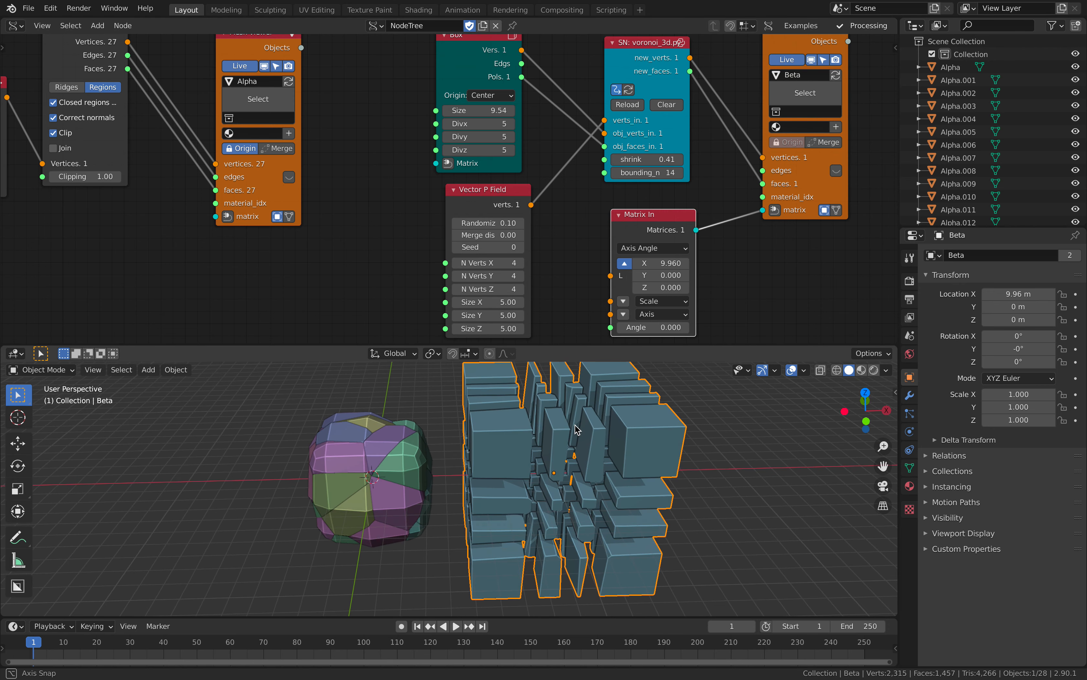
# Step: Set the Vector P Field's randomize to 0.42 and the scripted Voronoi node's shrink to 0.83
pyautogui.moveTo(489, 223); pyautogui.dragTo(517, 223)
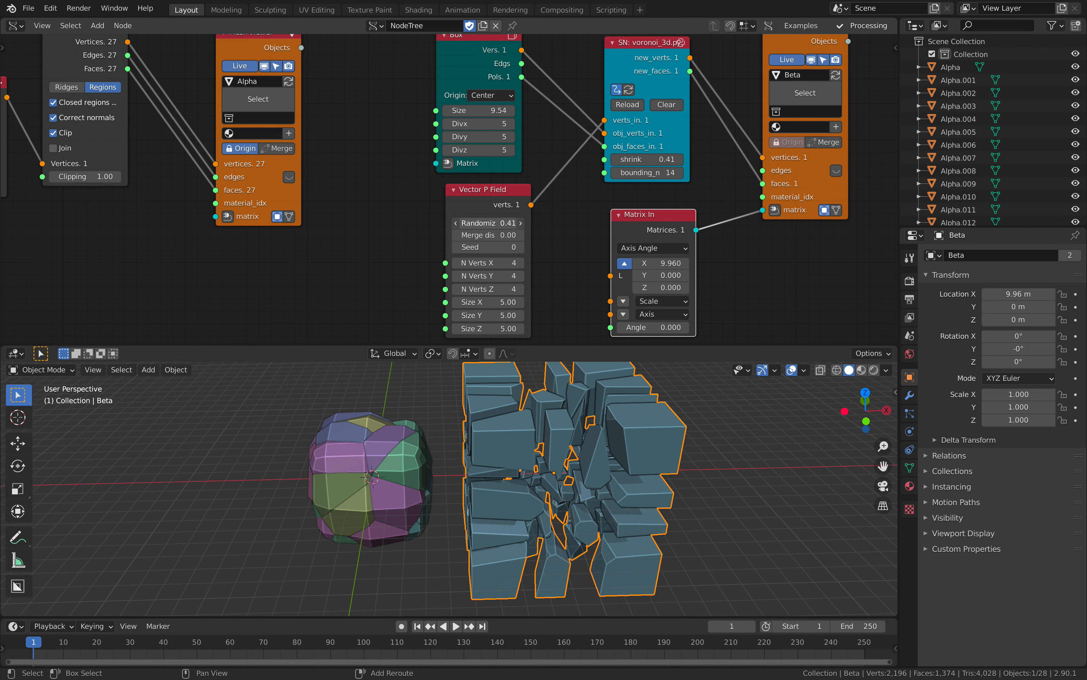
pyautogui.moveTo(664, 159); pyautogui.dragTo(644, 160)
pyautogui.moveTo(560, 469); pyautogui.dragTo(588, 422, button='middle')
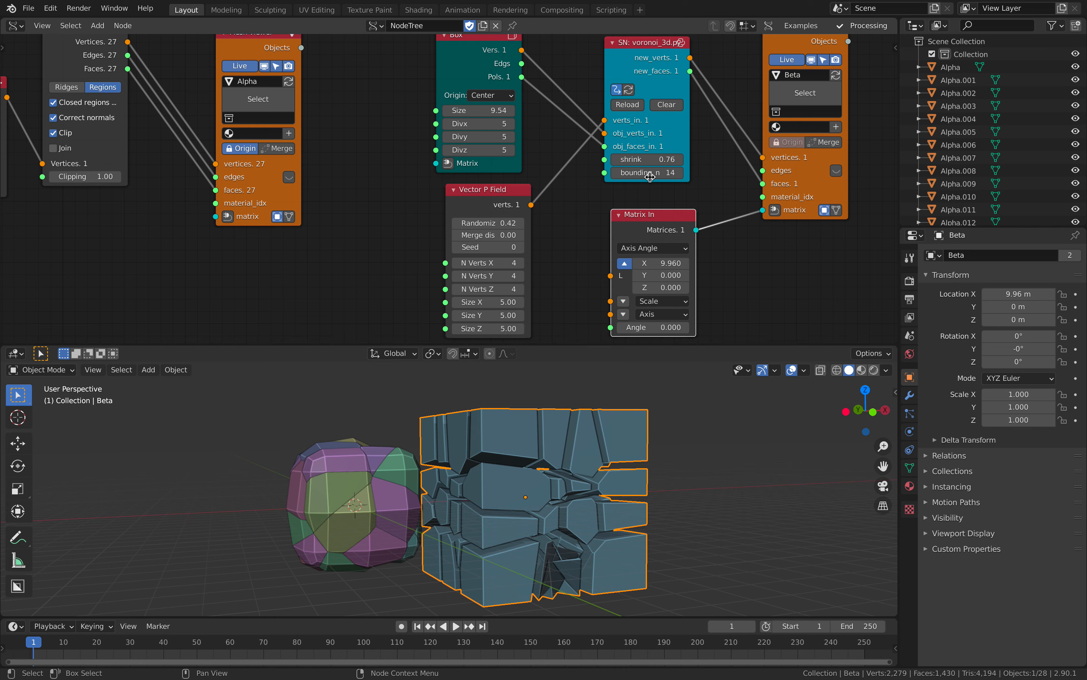
pyautogui.moveTo(647, 159); pyautogui.dragTo(661, 160)
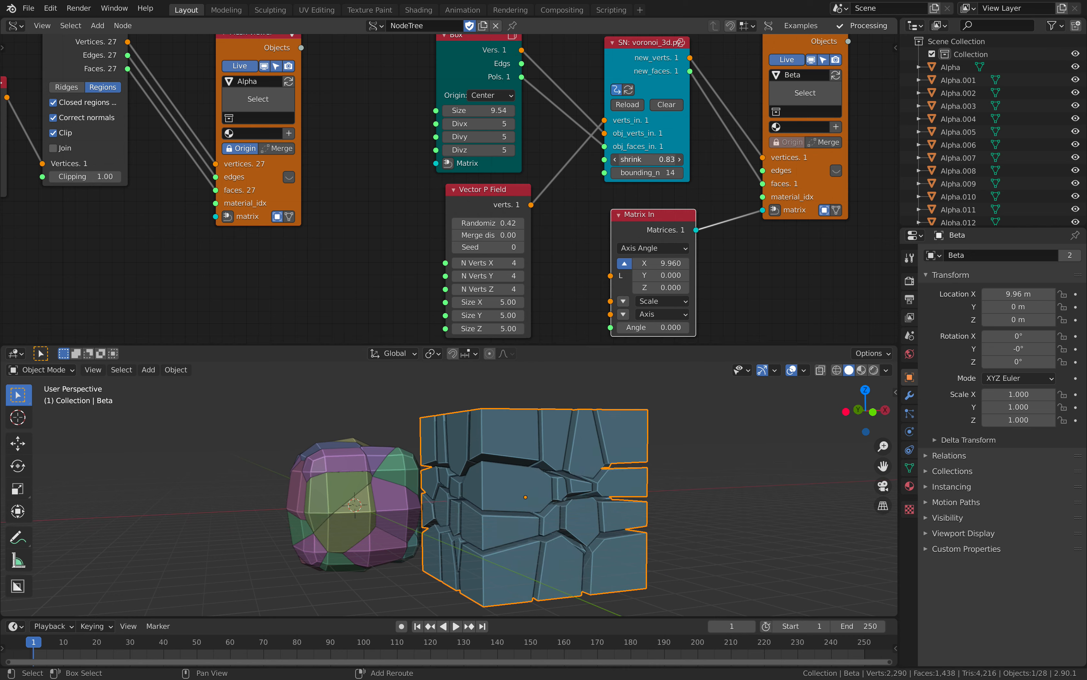
pyautogui.moveTo(581, 435); pyautogui.dragTo(531, 459, button='middle')
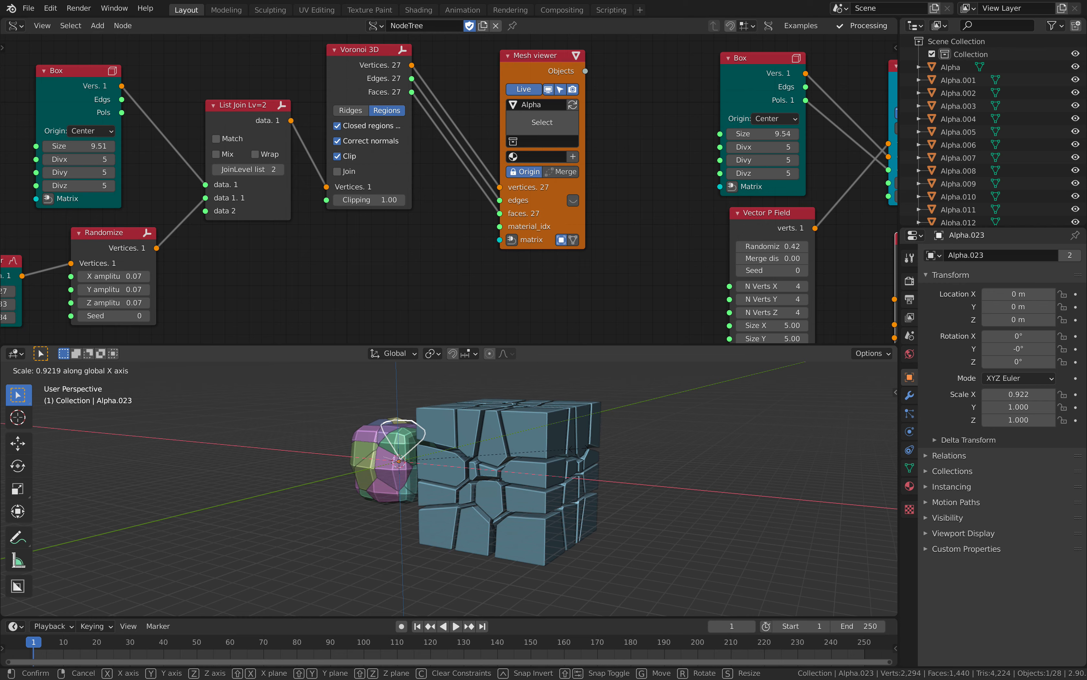
# Step: Cancel the scaling of the single piece and enable Join on the Voronoi 3D node
pyautogui.rightClick(579, 447)
pyautogui.moveTo(580, 448); pyautogui.dragTo(602, 445, button='middle')
pyautogui.click(350, 170)
pyautogui.moveTo(517, 427); pyautogui.dragTo(559, 437, button='middle')
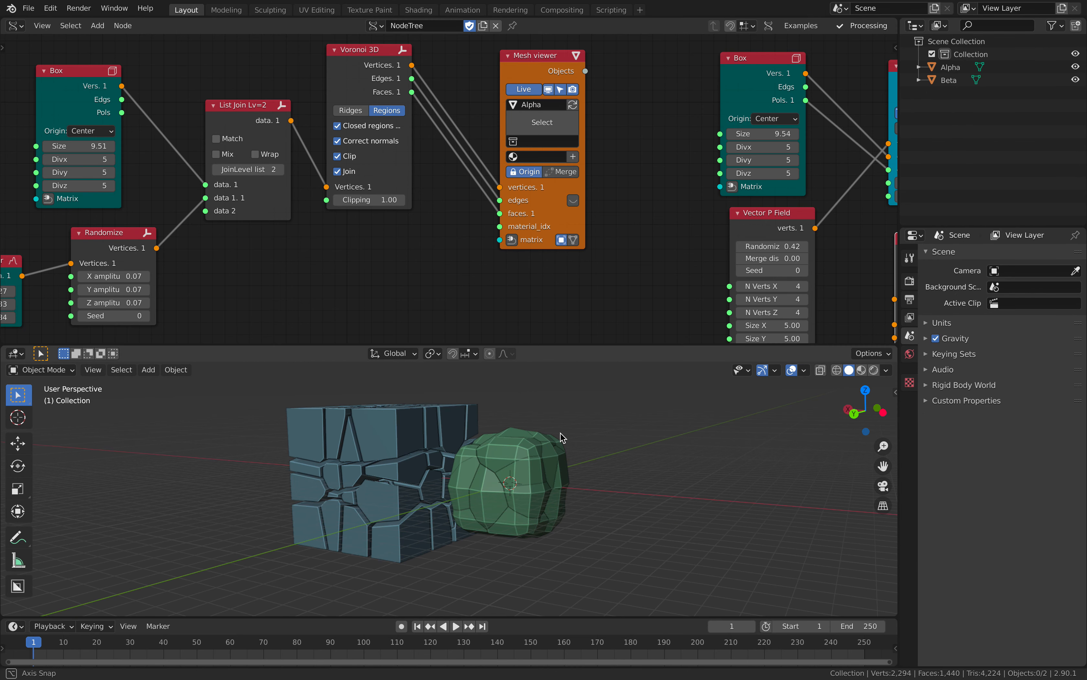
pyautogui.moveTo(529, 477); pyautogui.dragTo(469, 272, button='middle')
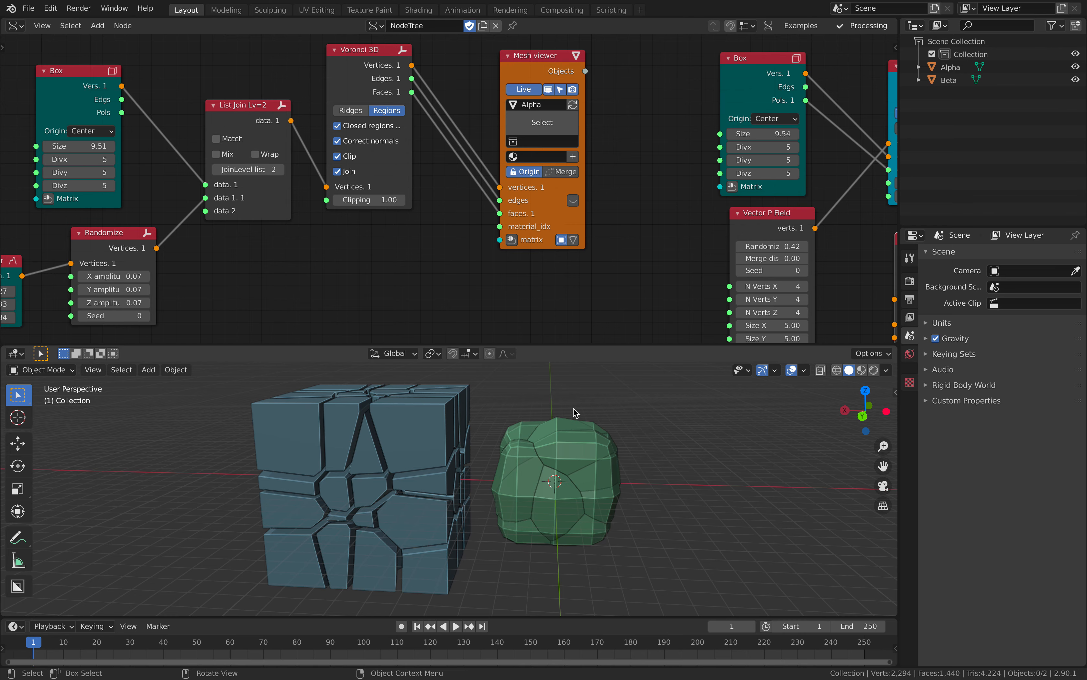
# Step: Select the joined rock mesh and shift the Voronoi 3D node slightly
pyautogui.click(578, 432)
pyautogui.scroll(3, 573, 424)
pyautogui.moveTo(551, 429); pyautogui.dragTo(555, 461, button='middle')
pyautogui.moveTo(316, 126); pyautogui.dragTo(394, 160, button='middle')
pyautogui.scroll(1, 438, 108)
pyautogui.click(439, 106)
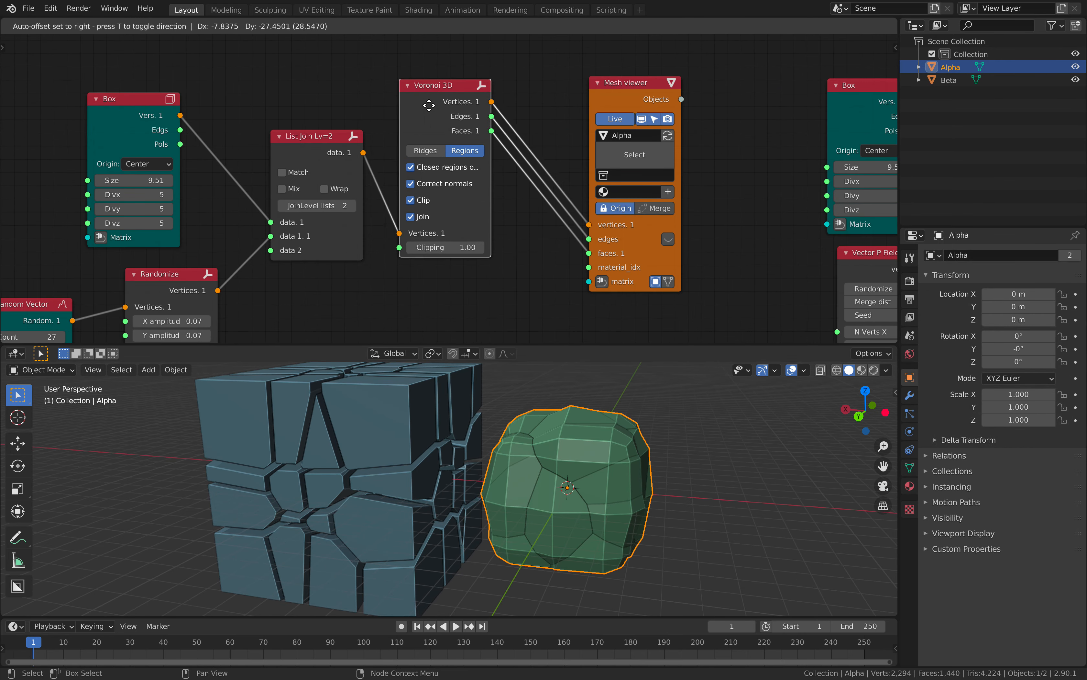
# Step: Add a Subdivision Surface modifier with two levels to the joined rock mesh
pyautogui.hotkey('ctrl', '2')
pyautogui.moveTo(629, 471); pyautogui.dragTo(449, 470, button='middle')
pyautogui.scroll(-1, 270, 117)
# Step: Set the Random Vector node's count to 40
pyautogui.click(87, 290)
pyautogui.write('40')
pyautogui.press('Return')
pyautogui.moveTo(370, 461)
pyautogui.mouseDown(button='middle')
pyautogui.moveTo(403, 460)
pyautogui.moveTo(358, 443)
pyautogui.mouseUp(button='middle')
# Step: Replace the rock mesh's Subdivision Surface modifier with a Bevel modifier
pyautogui.click(910, 394)
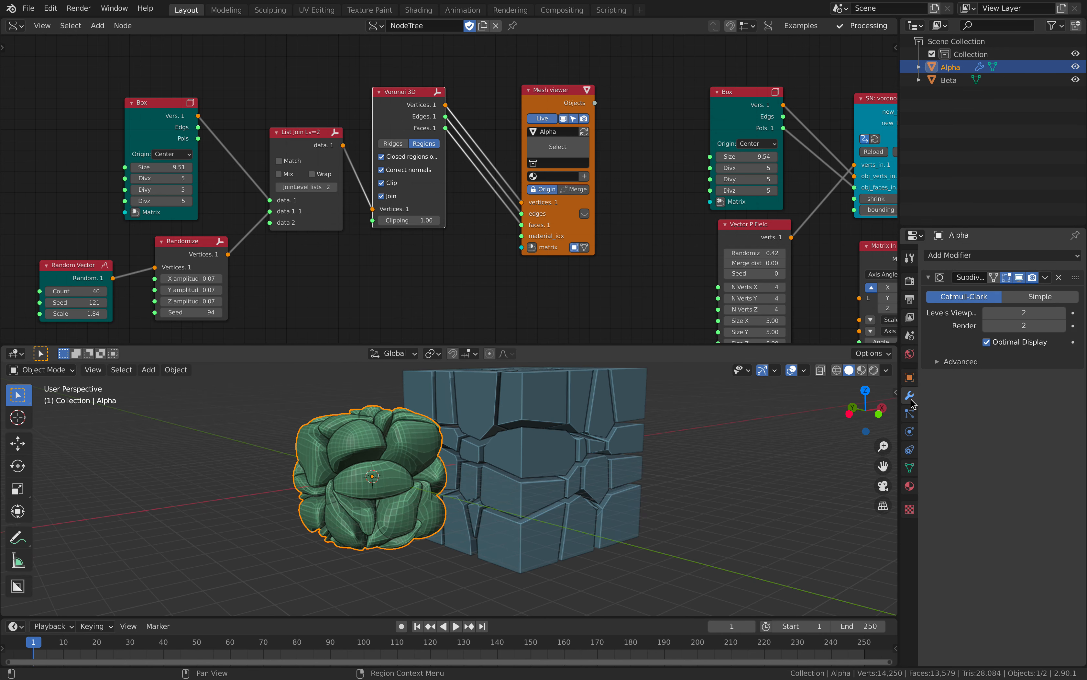
pyautogui.click(1059, 277)
pyautogui.click(1050, 256)
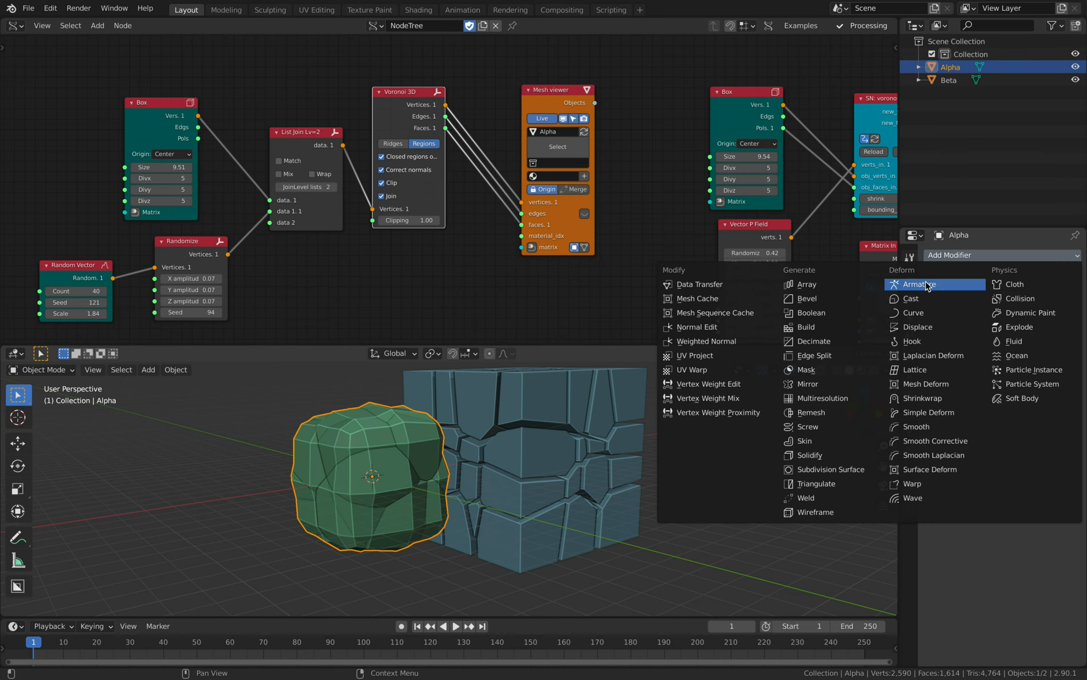
pyautogui.click(860, 301)
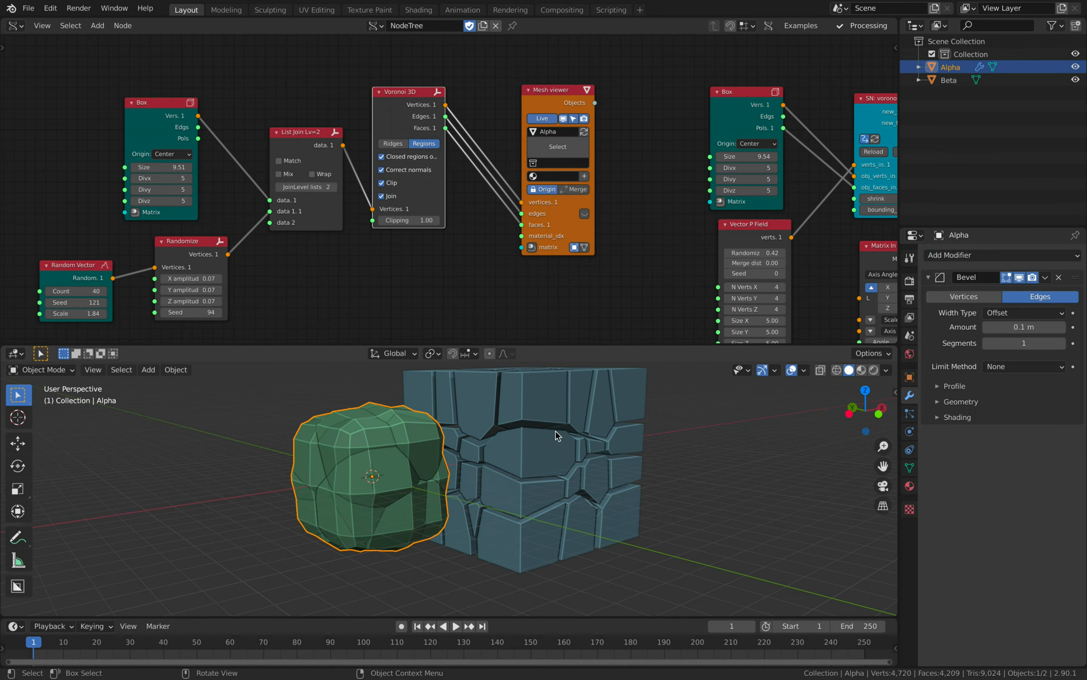
# Step: Replace the Bevel with a Remesh modifier using a 0.186 m voxel size and smooth shading
pyautogui.click(1060, 278)
pyautogui.click(1034, 255)
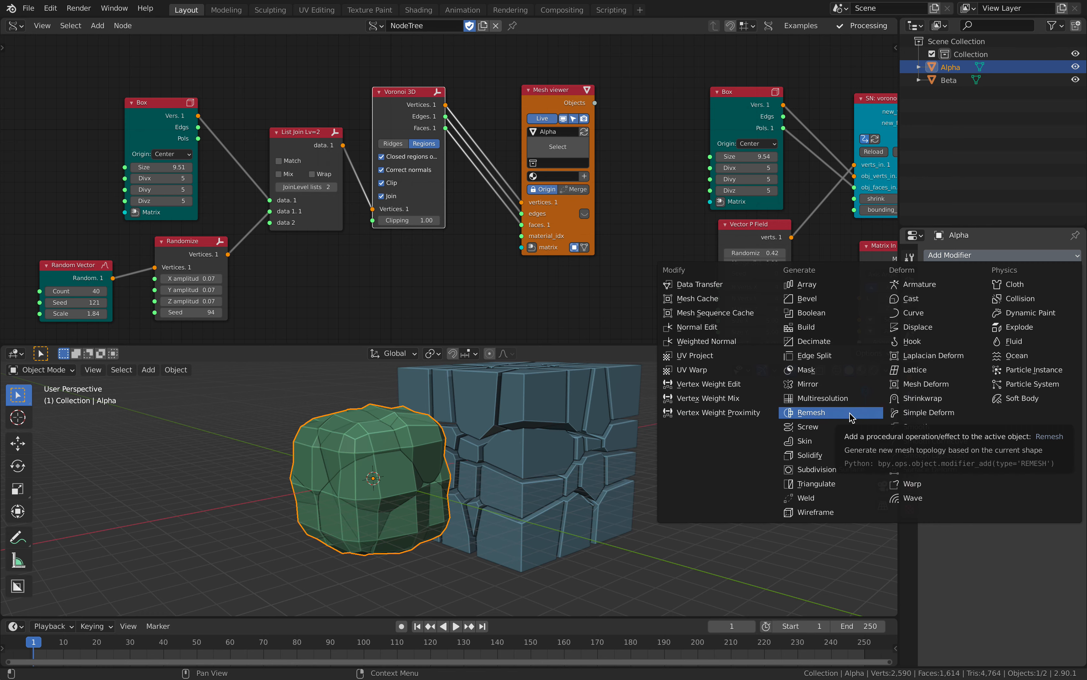
pyautogui.click(850, 417)
pyautogui.moveTo(550, 445); pyautogui.dragTo(692, 434, button='middle')
pyautogui.moveTo(1040, 308); pyautogui.dragTo(1059, 309)
pyautogui.click(1009, 343)
# Step: Set the Random Vector seed to 161 and remove the Remesh modifier from the rock mesh
pyautogui.moveTo(538, 453)
pyautogui.mouseDown(button='middle')
pyautogui.moveTo(638, 457)
pyautogui.moveTo(617, 476)
pyautogui.mouseUp(button='middle')
pyautogui.moveTo(81, 300); pyautogui.dragTo(101, 300)
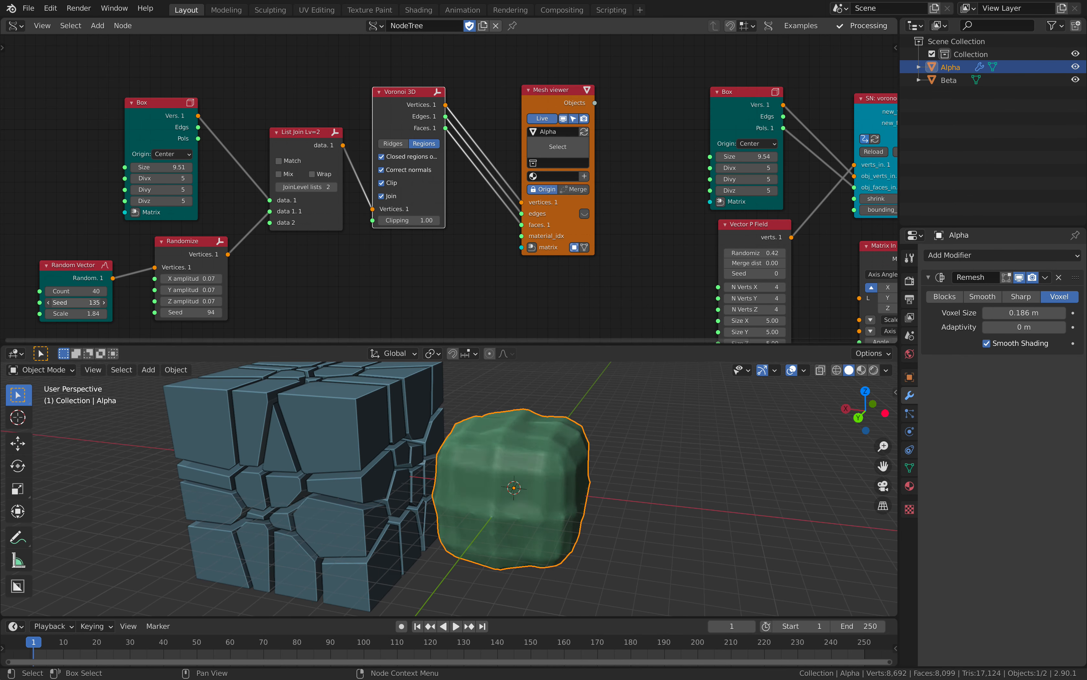
pyautogui.click(1059, 277)
pyautogui.moveTo(596, 451); pyautogui.dragTo(531, 447, button='middle')
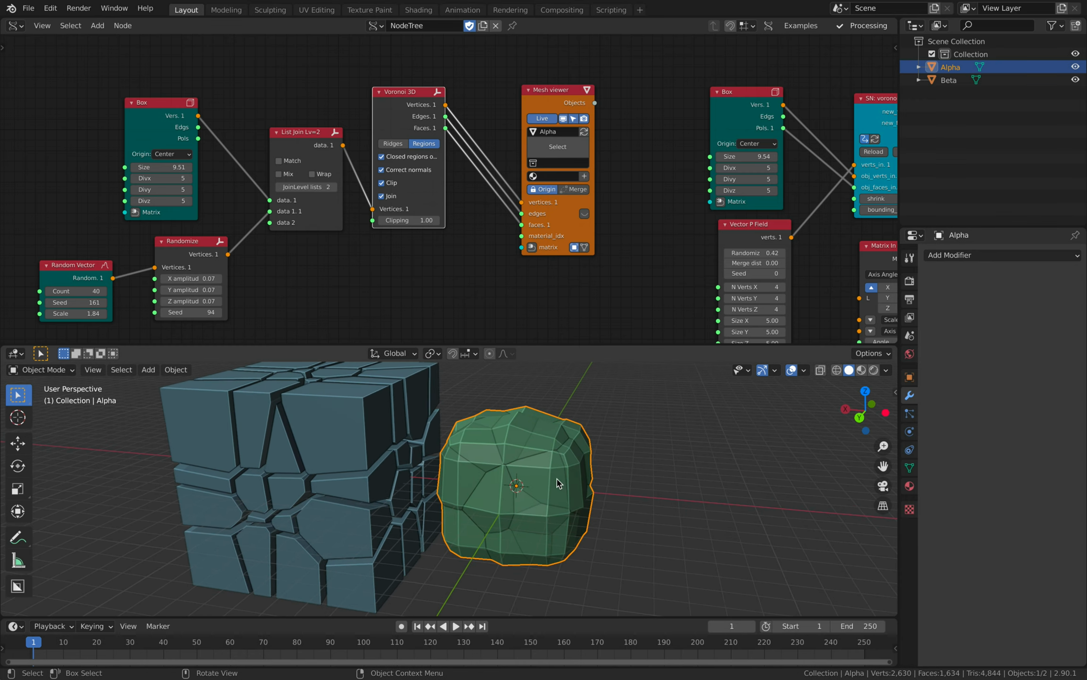
# Step: Add a Displace modifier to the rock mesh with a strength of -0.420
pyautogui.click(949, 255)
pyautogui.click(919, 325)
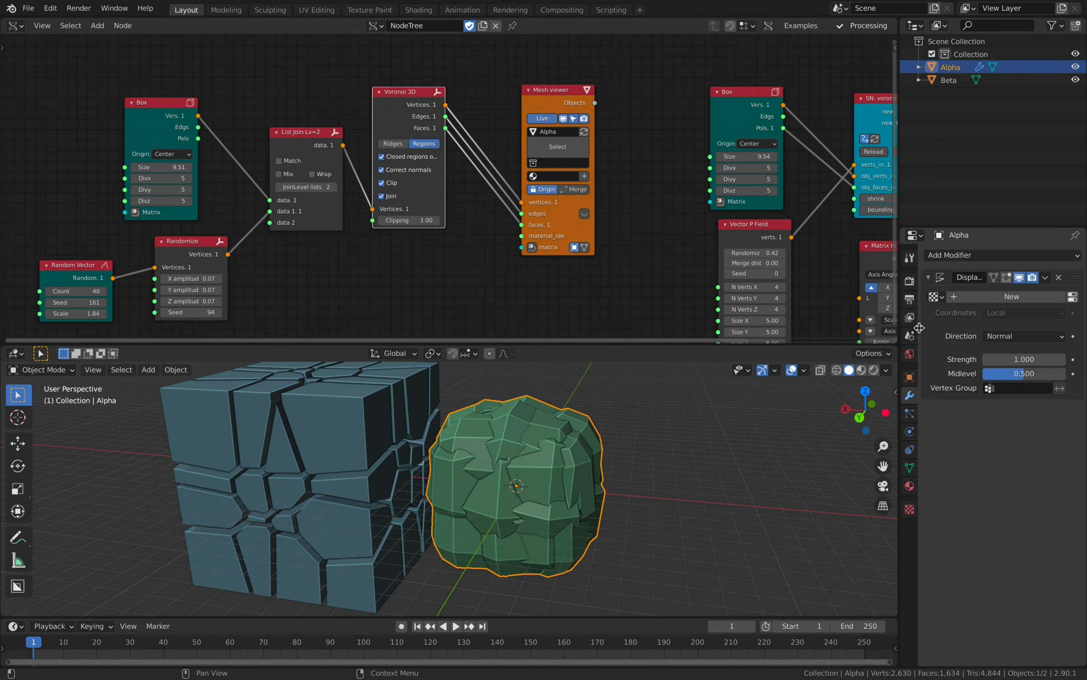
pyautogui.moveTo(1025, 359); pyautogui.dragTo(995, 359)
pyautogui.moveTo(539, 427); pyautogui.dragTo(607, 508, button='middle')
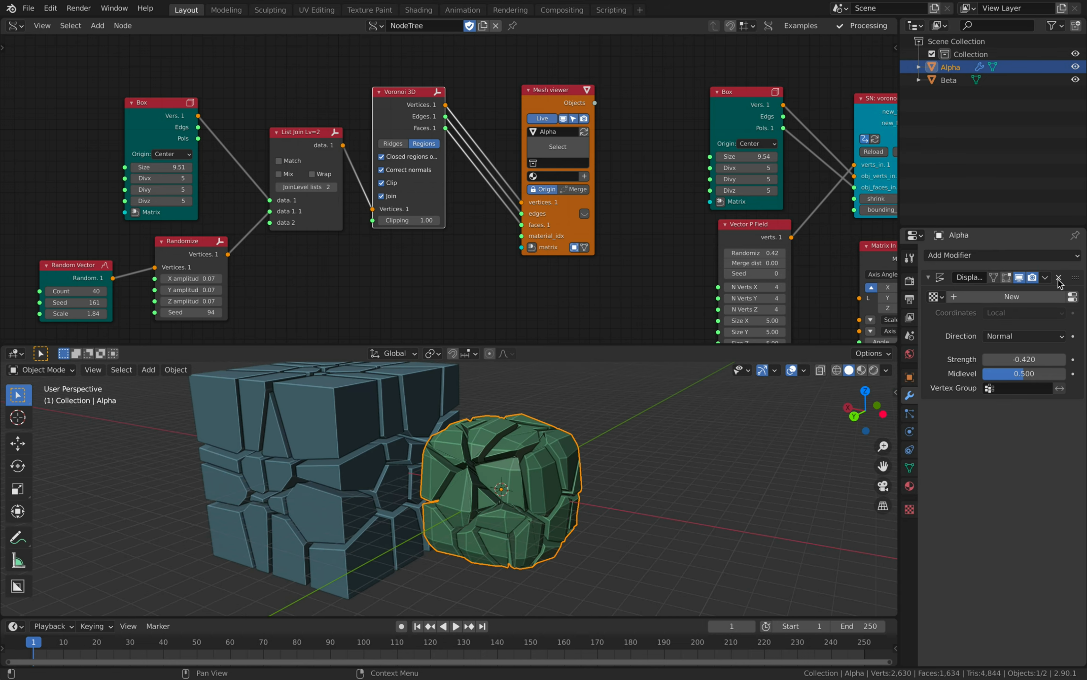
# Step: Deselect the rock mesh and search the Sverchok nodes for "voron" to review the available Voronoi nodes
pyautogui.moveTo(719, 441); pyautogui.dragTo(468, 437, button='middle')
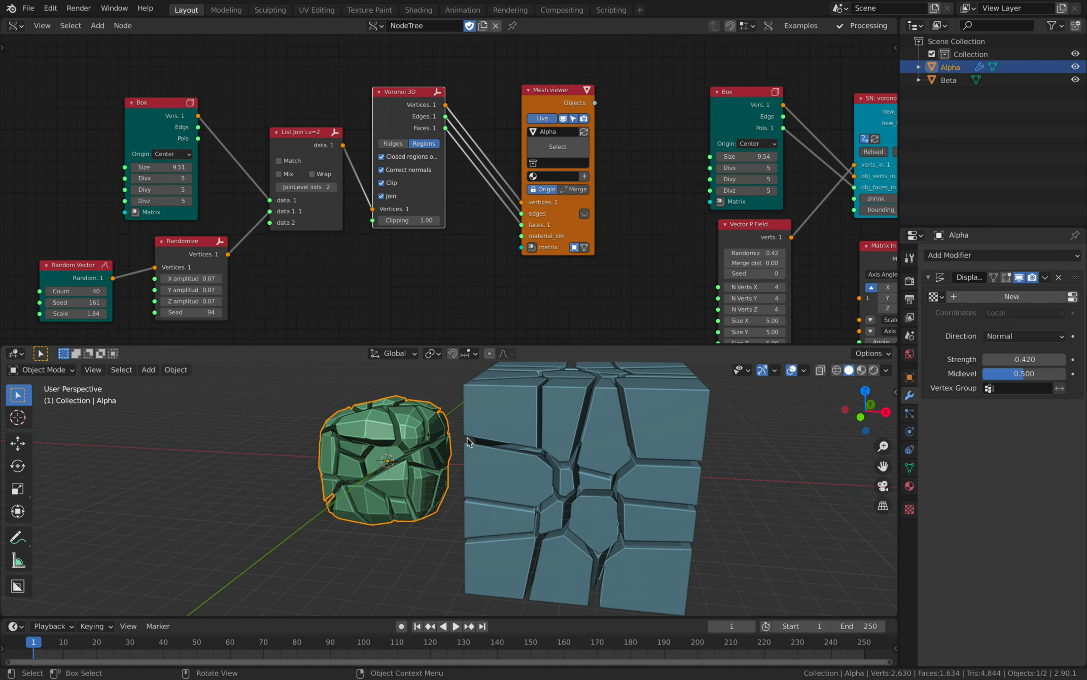
pyautogui.click(425, 386)
pyautogui.scroll(-2, 423, 386)
pyautogui.moveTo(466, 275); pyautogui.dragTo(361, 234, button='middle')
pyautogui.scroll(-3, 373, 233)
pyautogui.hotkey('shift', 'a')
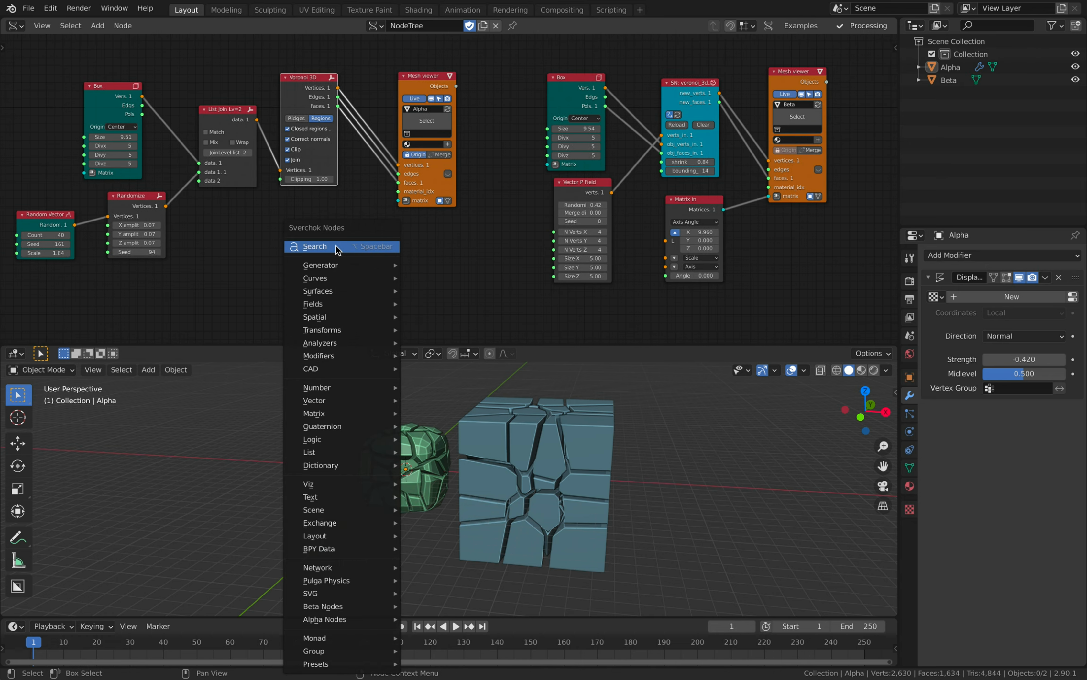
pyautogui.click(338, 250)
pyautogui.write('voron')
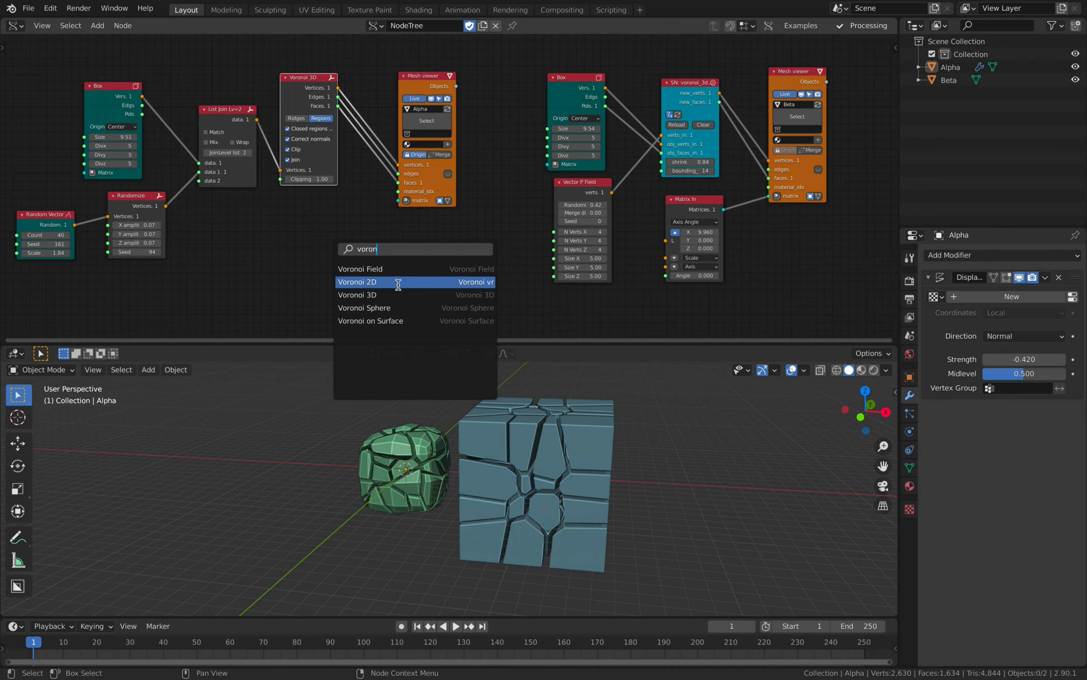
pyautogui.moveTo(639, 472); pyautogui.dragTo(627, 449, button='middle')
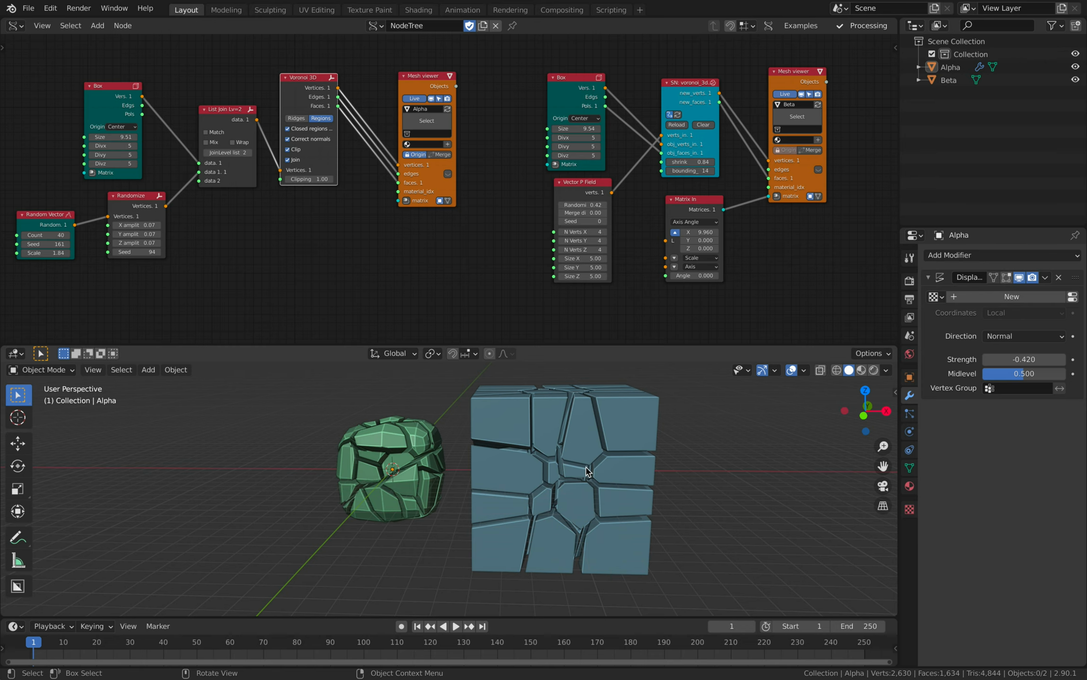
pyautogui.moveTo(548, 498); pyautogui.dragTo(472, 427, button='middle')
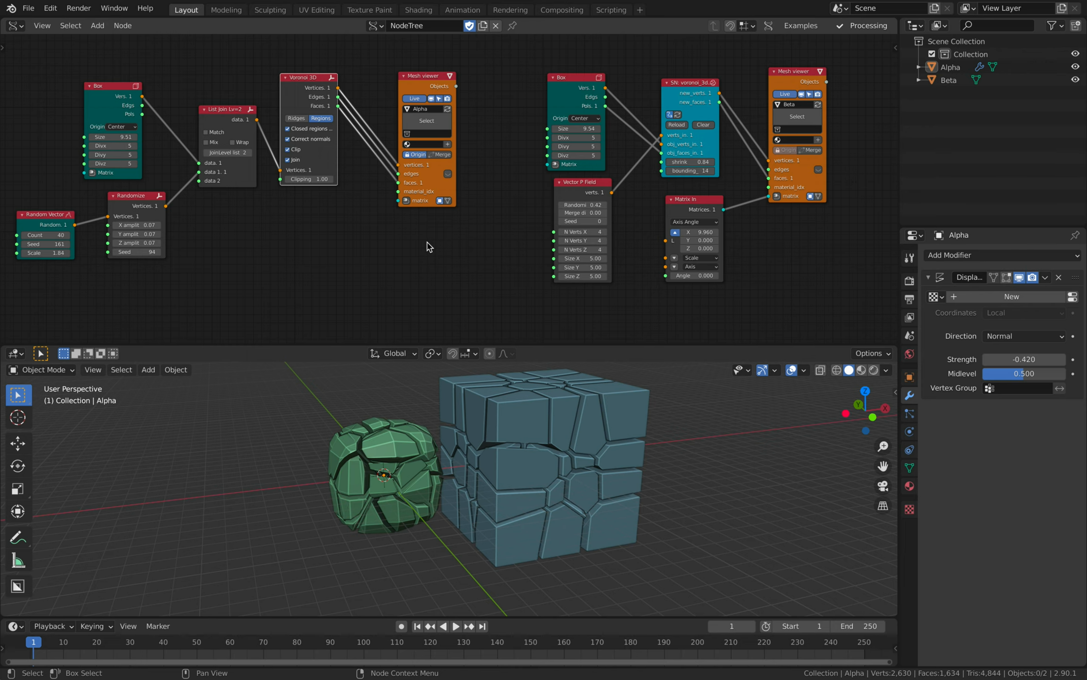
pyautogui.moveTo(523, 463)
pyautogui.mouseDown(button='middle')
pyautogui.moveTo(663, 456)
pyautogui.moveTo(505, 470)
pyautogui.moveTo(515, 469)
pyautogui.mouseUp(button='middle')
pyautogui.scroll(-2, 490, 273)
pyautogui.moveTo(491, 273); pyautogui.dragTo(478, 251, button='middle')
pyautogui.scroll(2, 481, 240)
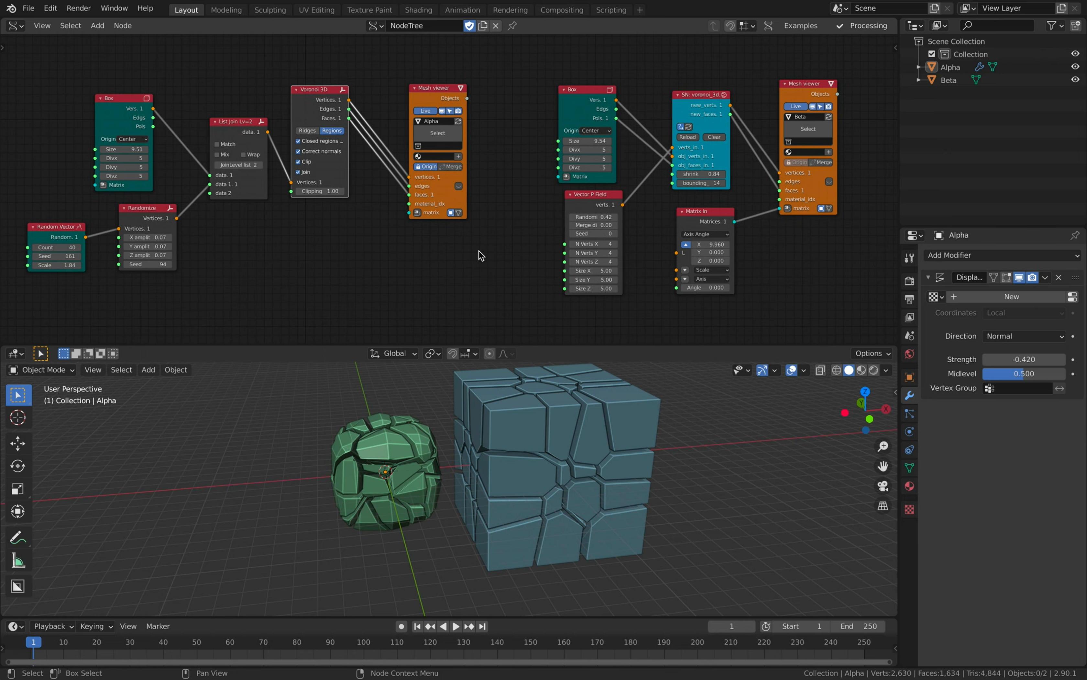